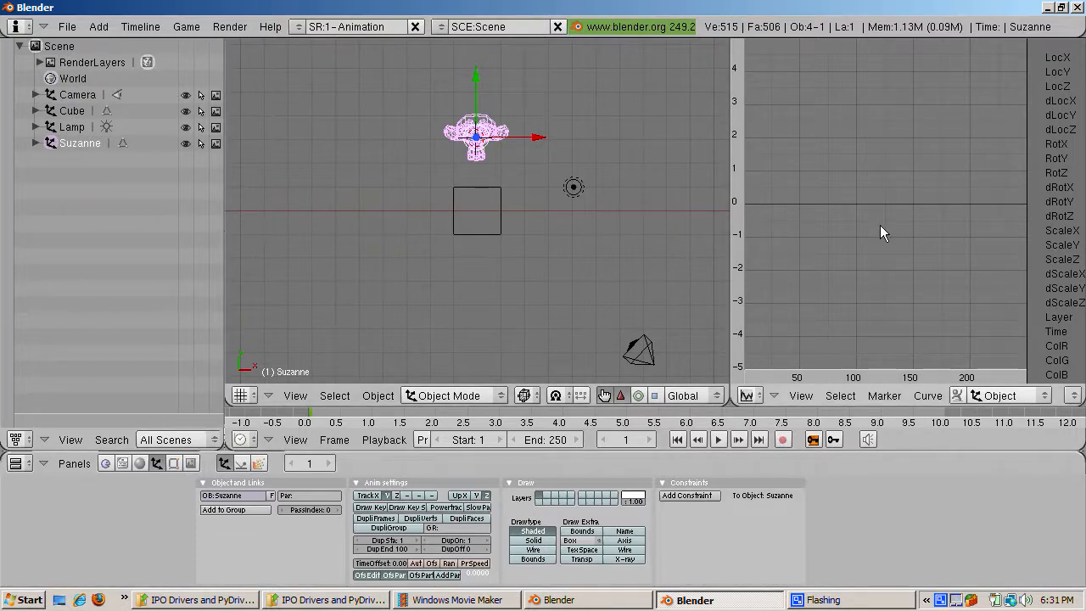
Set the animation's end frame to 50 in the timeline
left_click(647, 390)
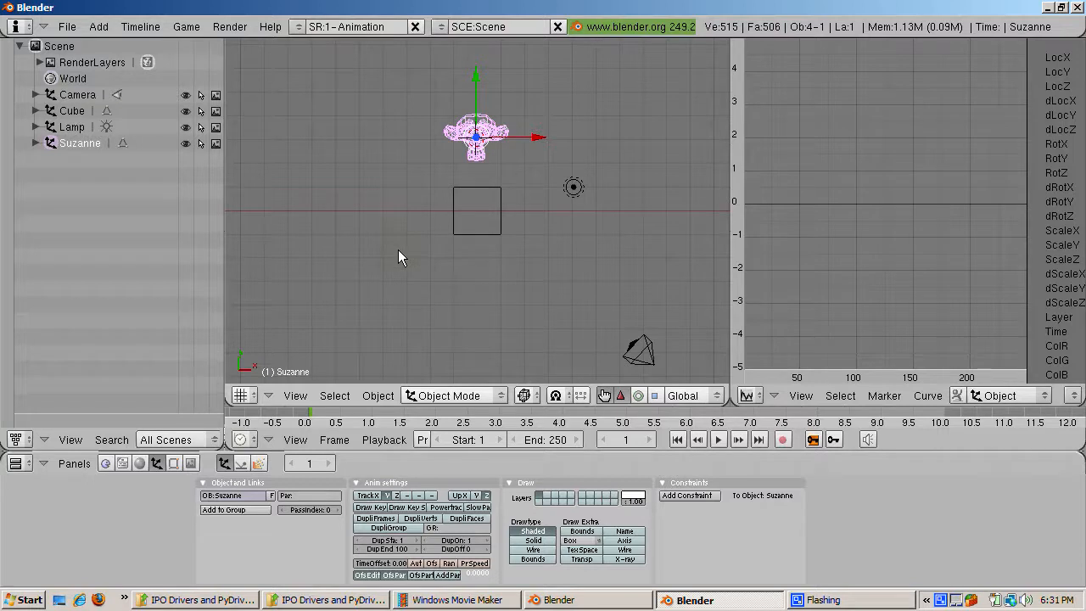
left_click(504, 395)
left_click(555, 443)
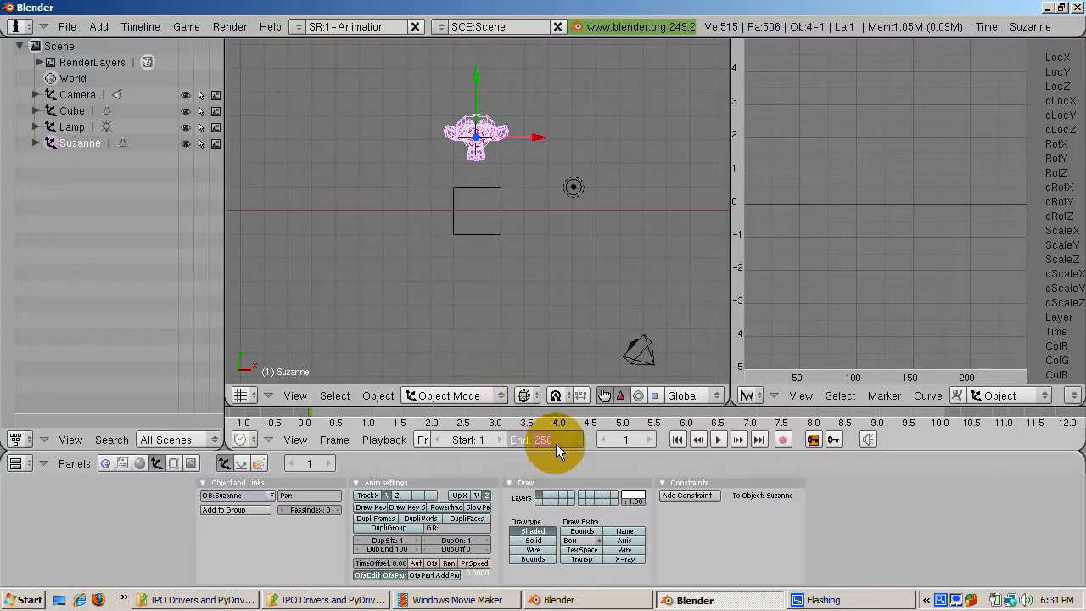
type("50")
key("Return")
scroll(526, 421, "up", 3)
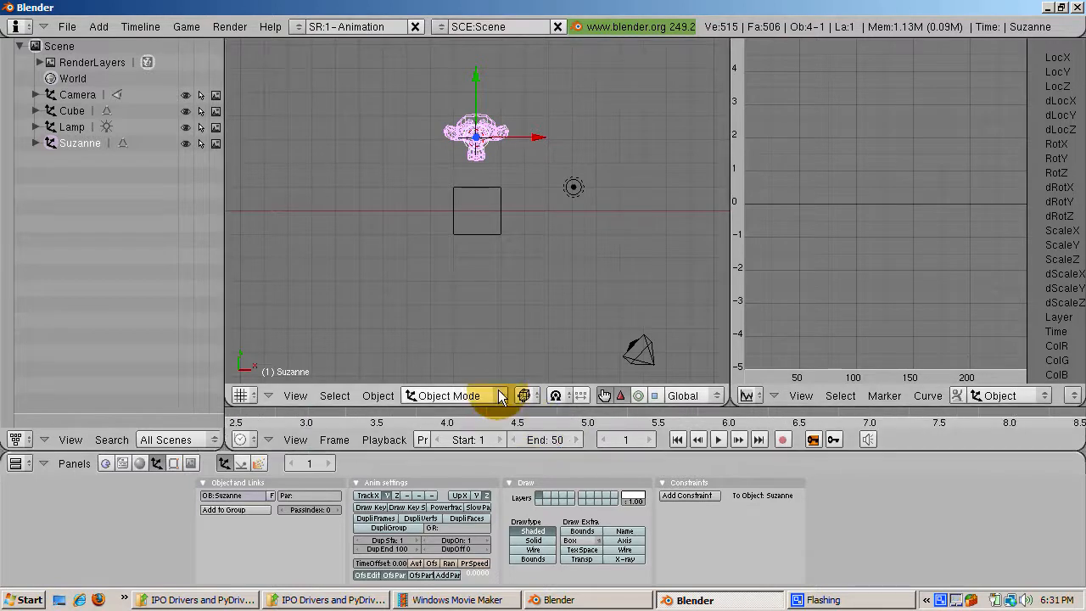
Insert a location keyframe for the Suzanne monkey at its starting position on frame 1
left_click(406, 252)
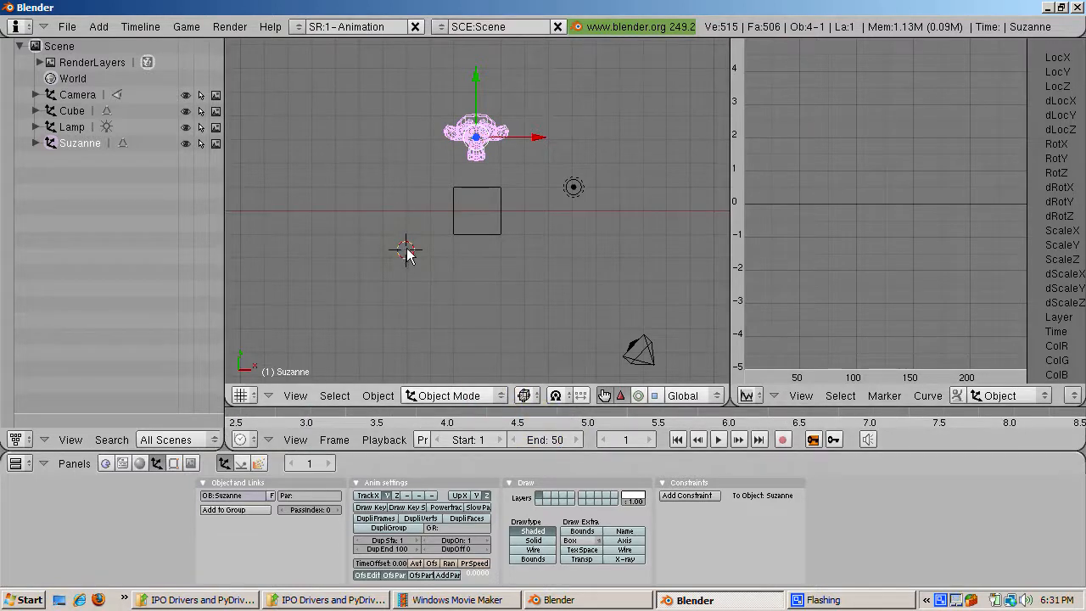
key("i")
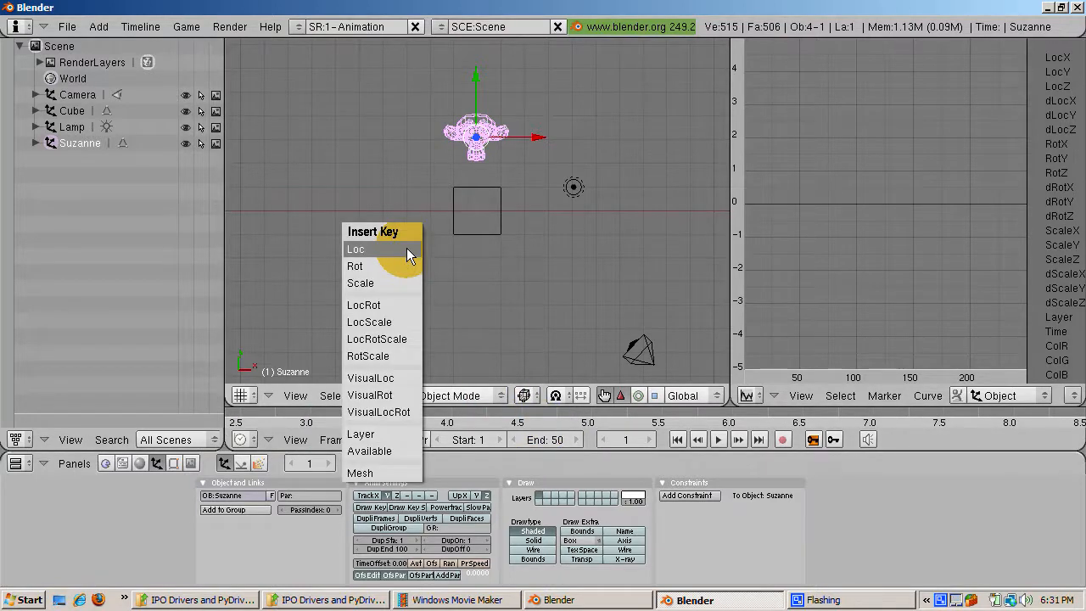
left_click(406, 248)
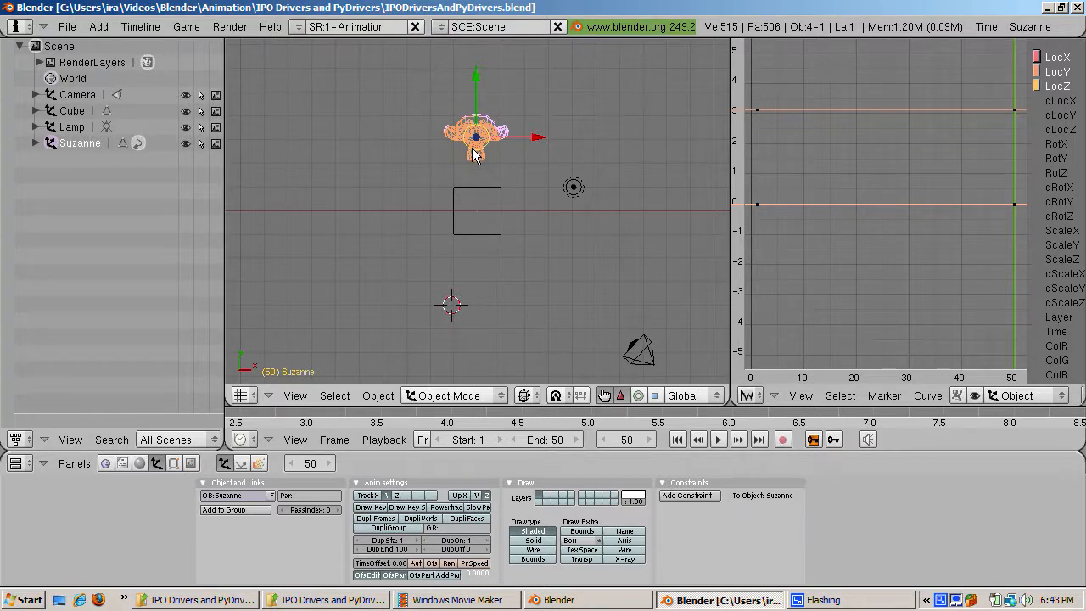
Move Suzanne about 6 units along positive X at frame 50 and insert a location keyframe there
key("g")
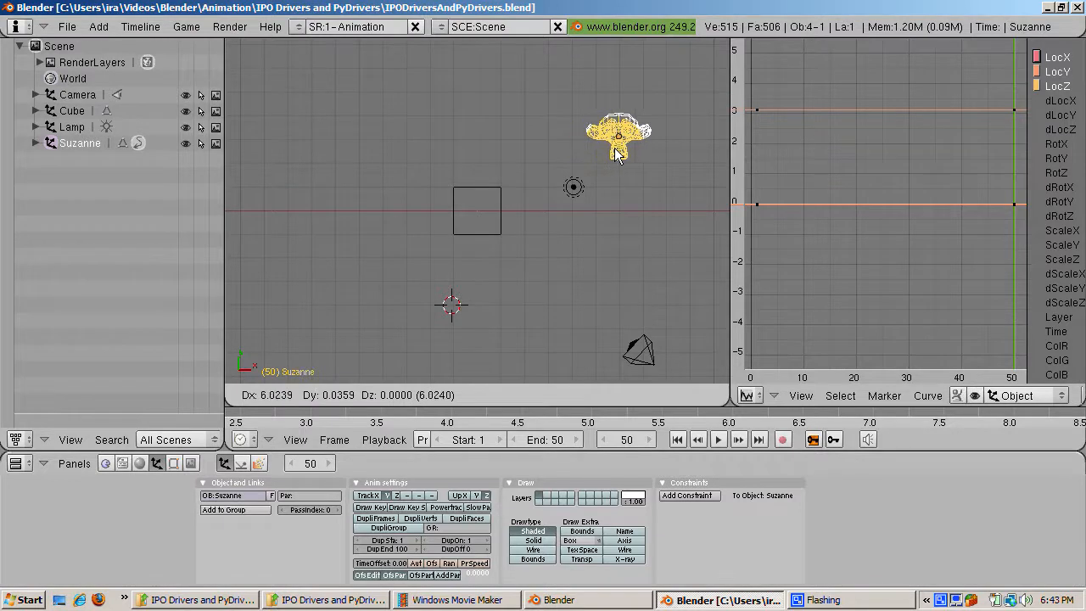
left_click(615, 153)
key("i")
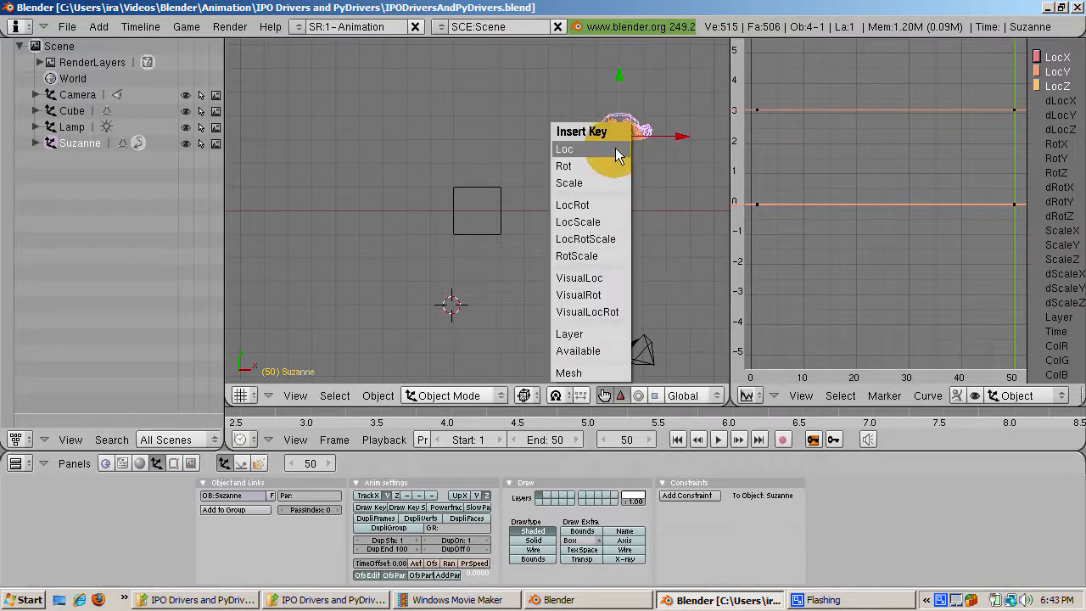
left_click(618, 84)
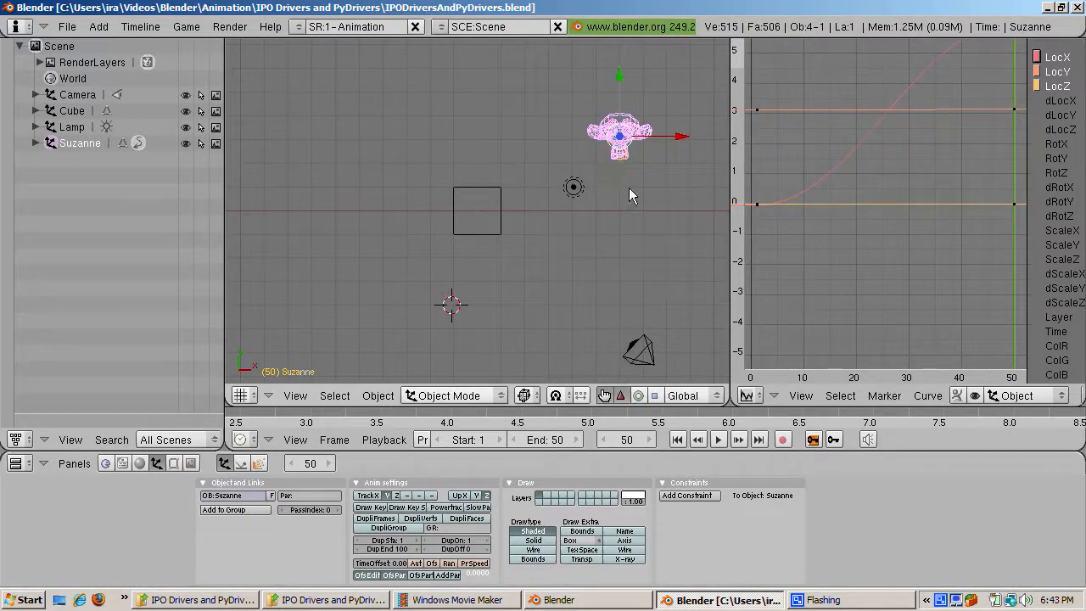
Fit the IPO curves in the graph, isolate and select Suzanne's LocX curve, and play the animation
left_click(797, 395)
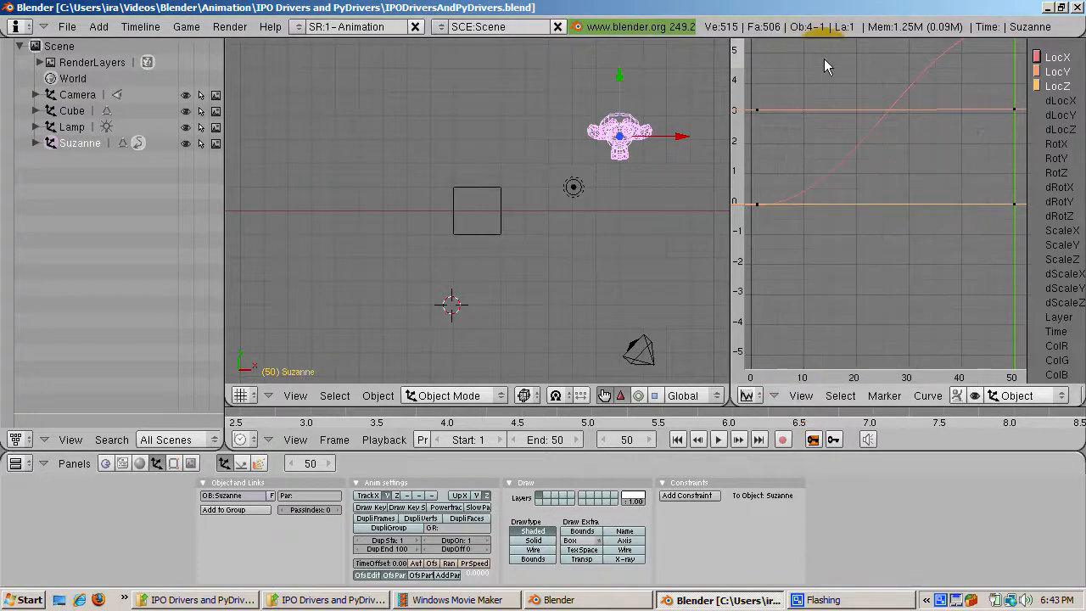
key("Home")
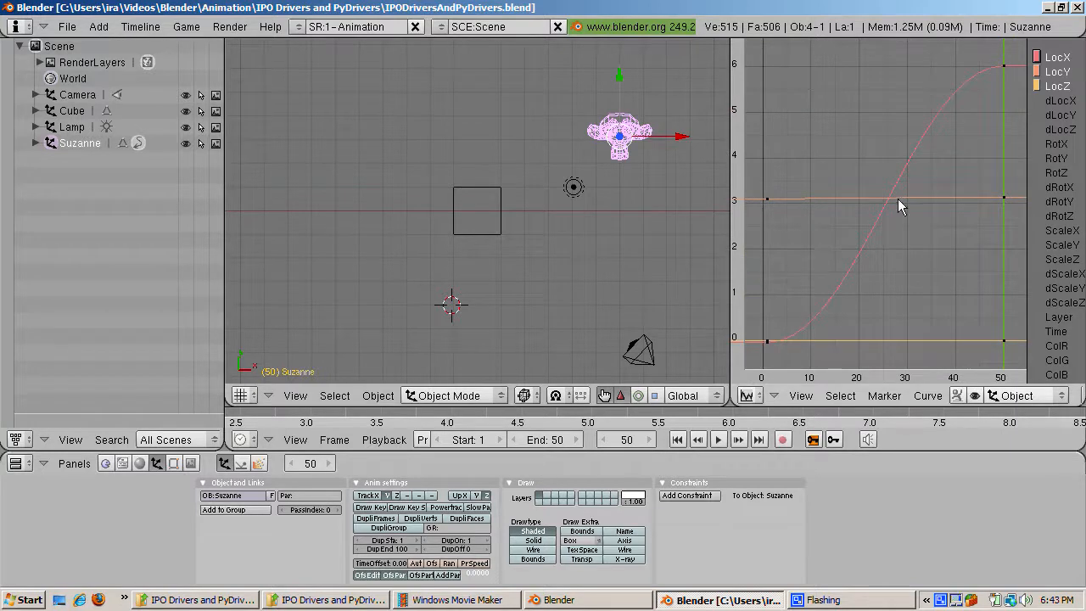
left_click(1048, 59)
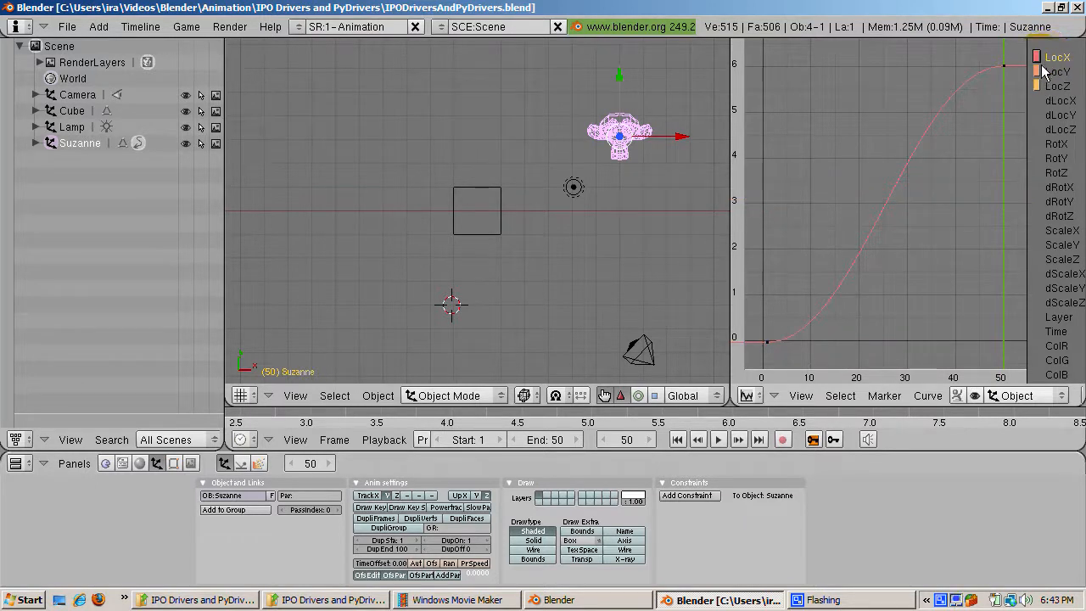
left_click(1037, 59)
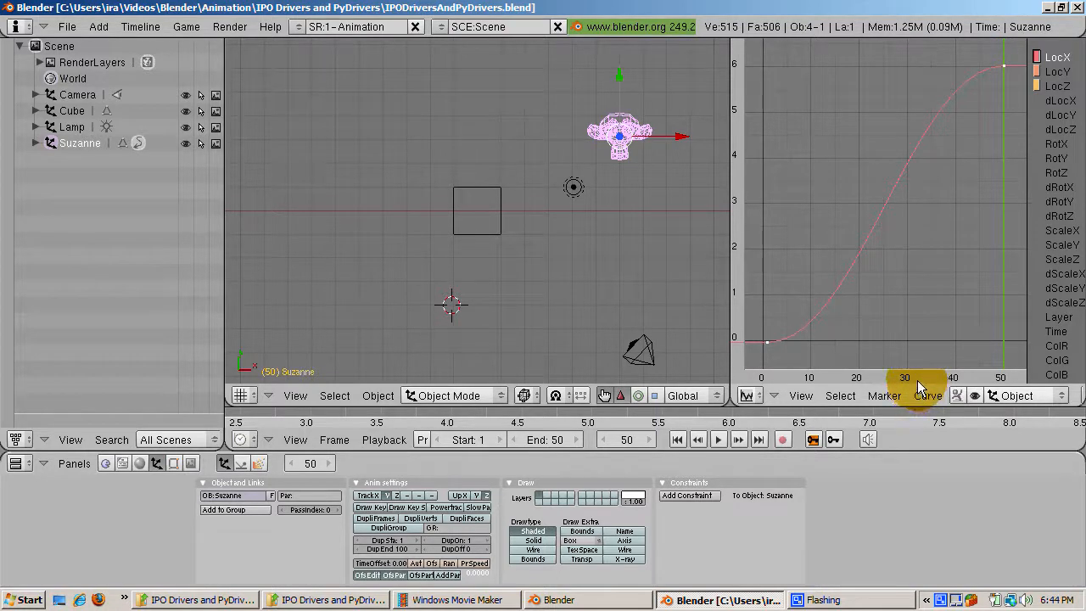
scroll(1015, 89, "down", 1)
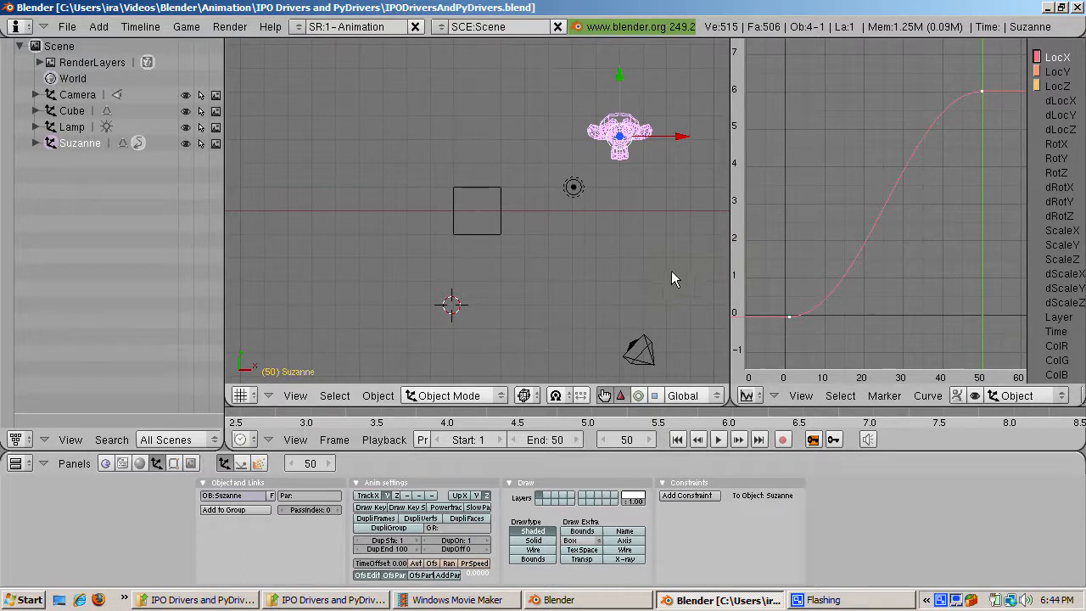
key("alt+a")
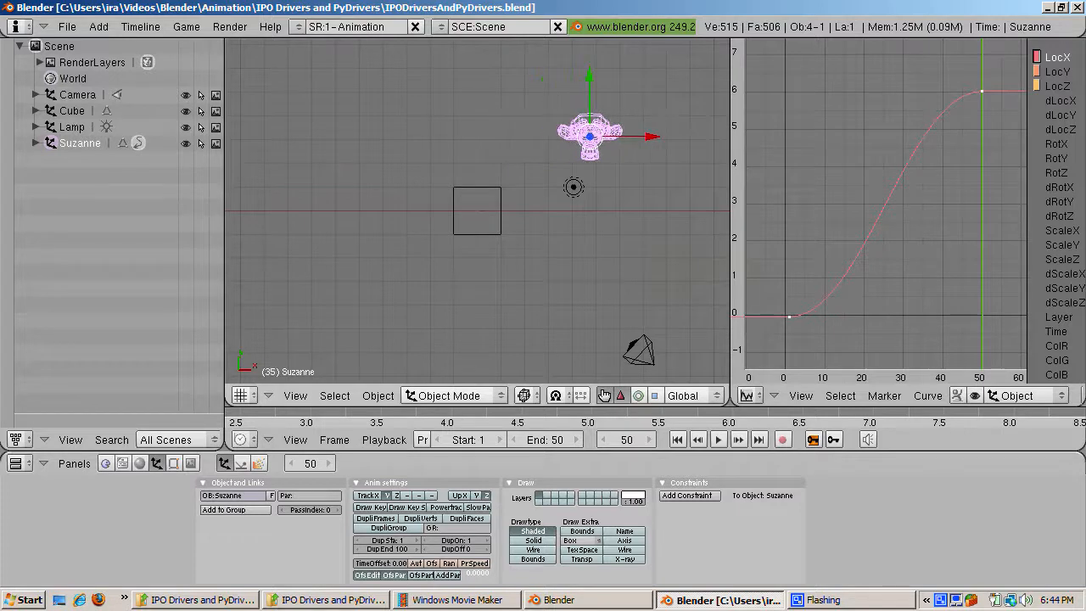
left_click(452, 305)
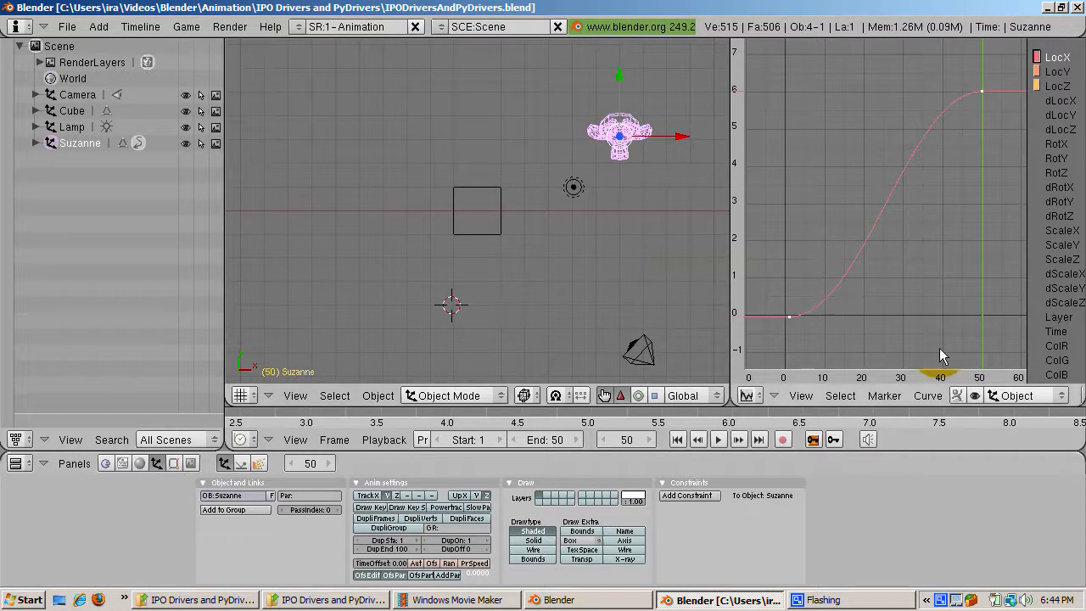
Change the LocX curve's interpolation mode to Linear and play the animation
left_click(930, 396)
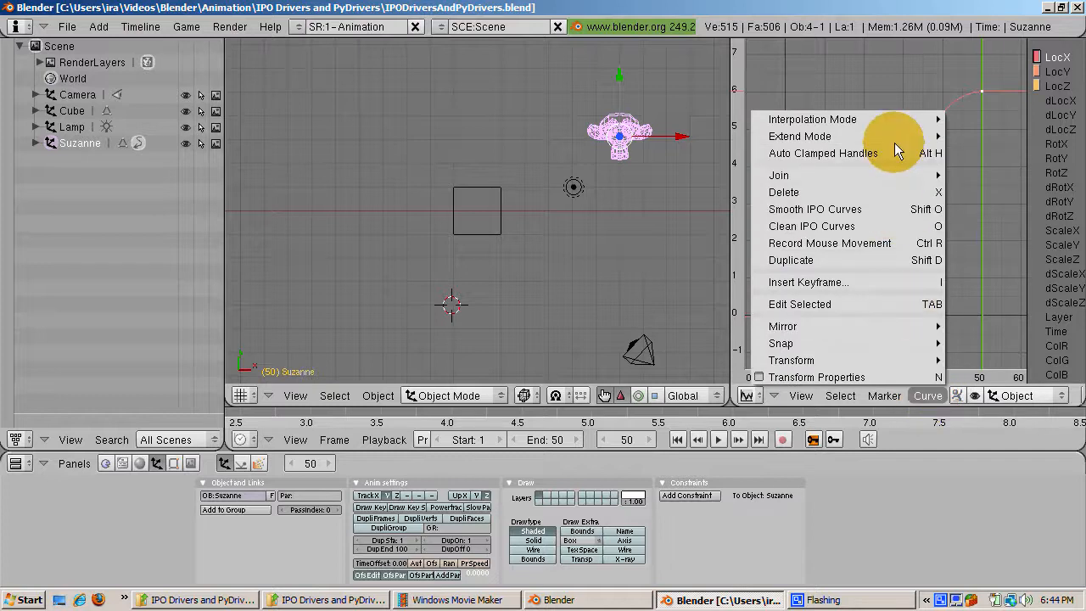
mouse_move(894, 116)
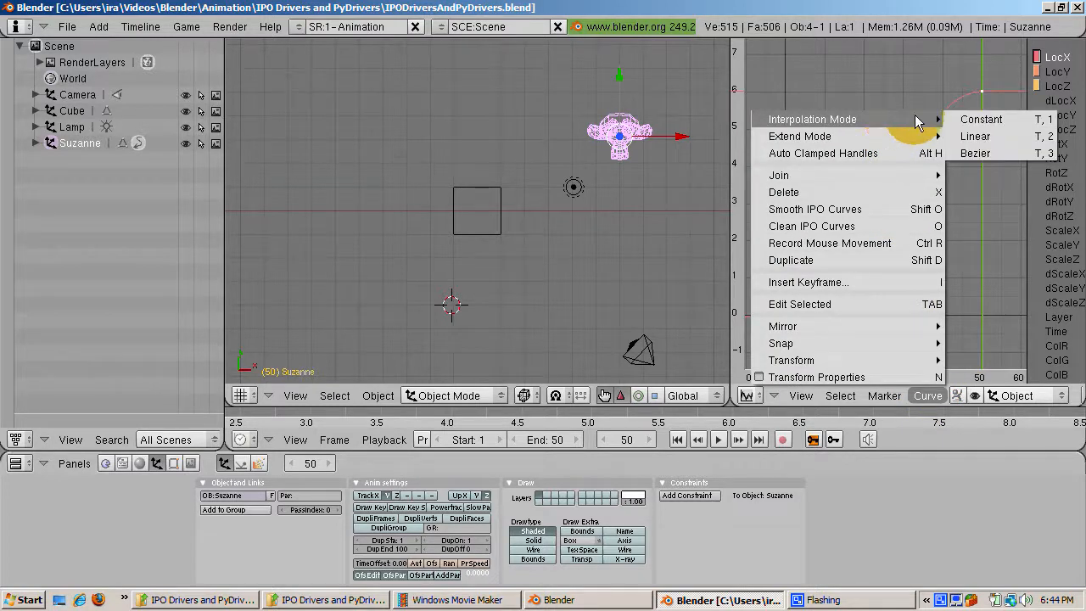
left_click(967, 136)
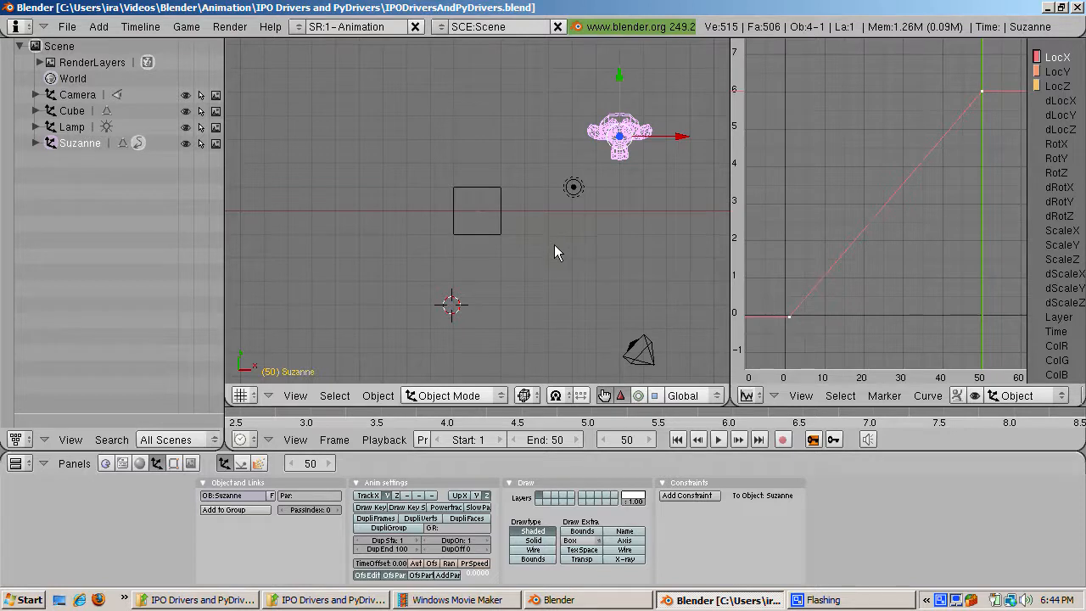
key("alt+a")
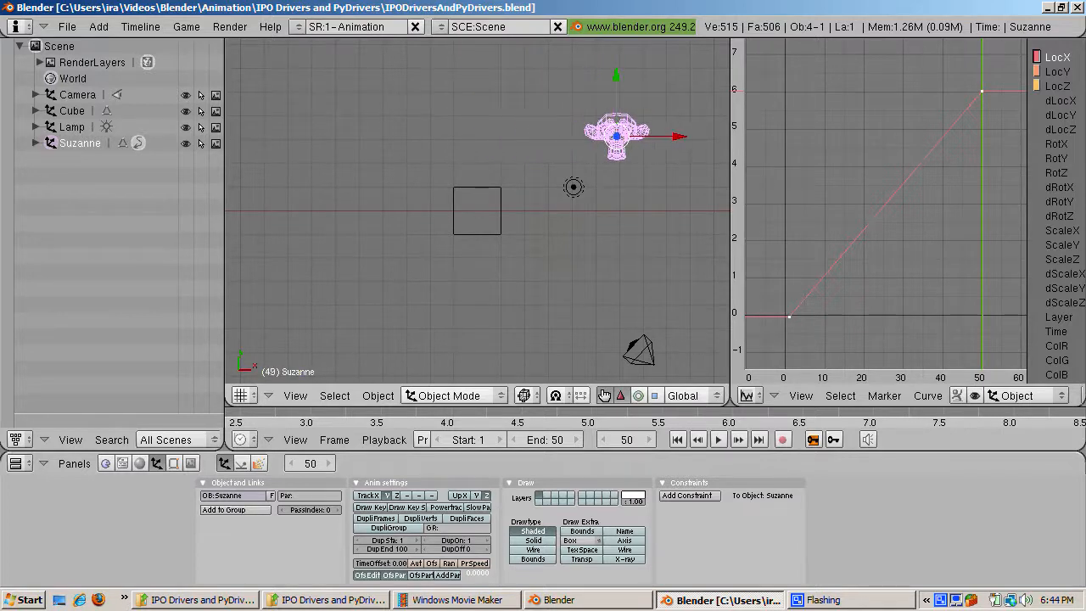
key("Escape")
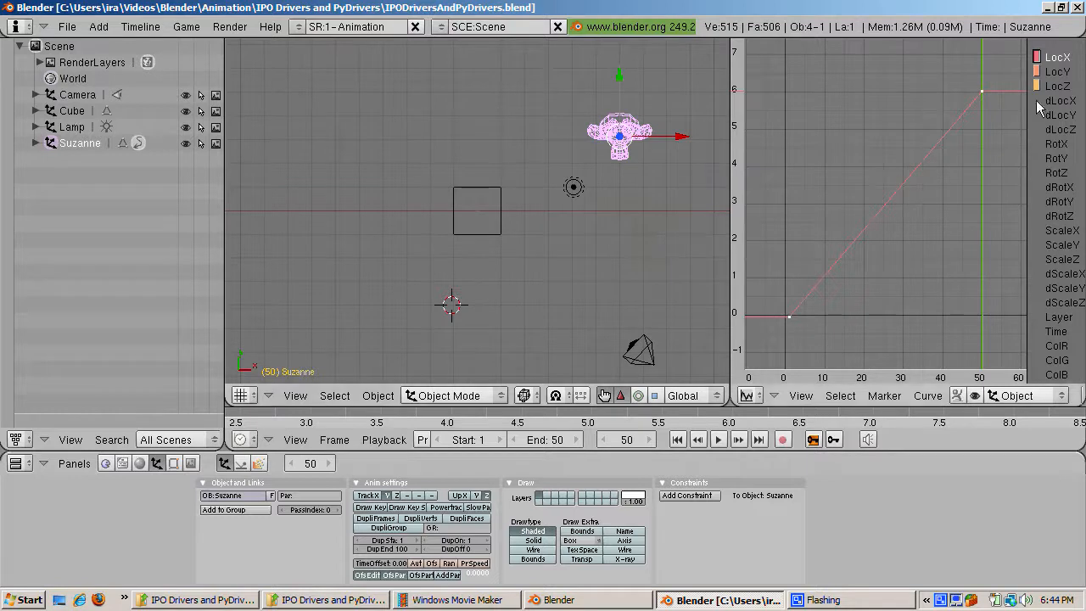
Raise the end point of Suzanne's LocY curve by about 3.87 to roughly 7 near frame 49, and play the animation
left_click(1056, 73)
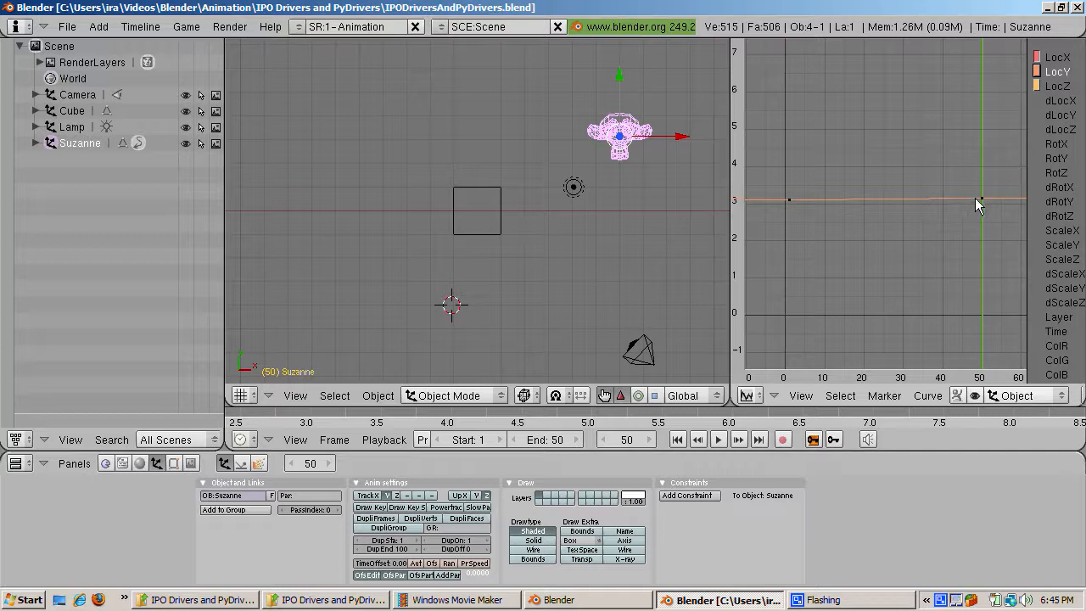
key("Tab")
key("a")
key("Tab")
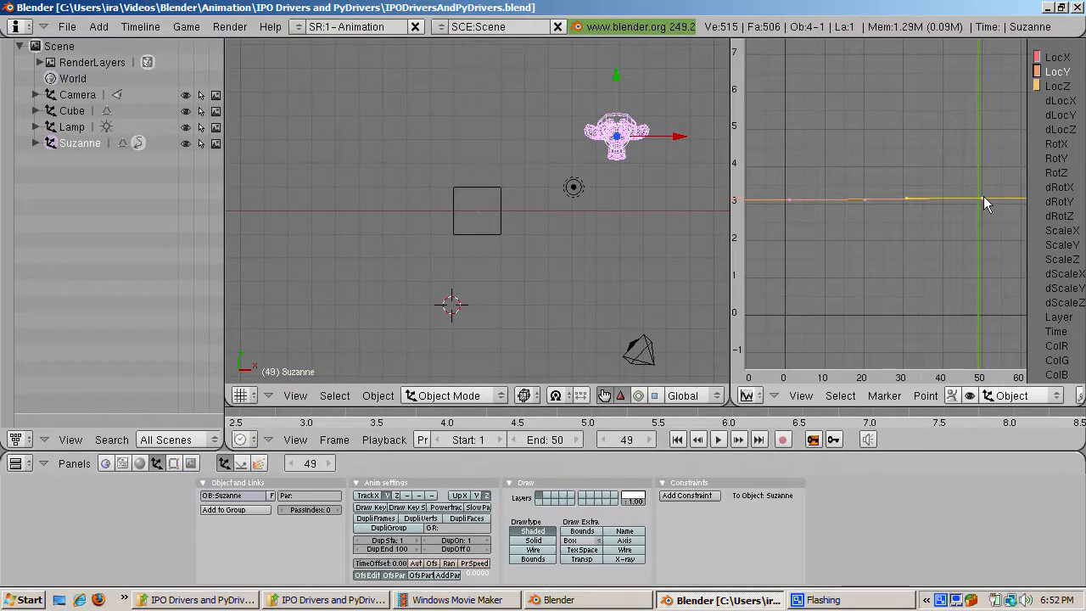
key("g")
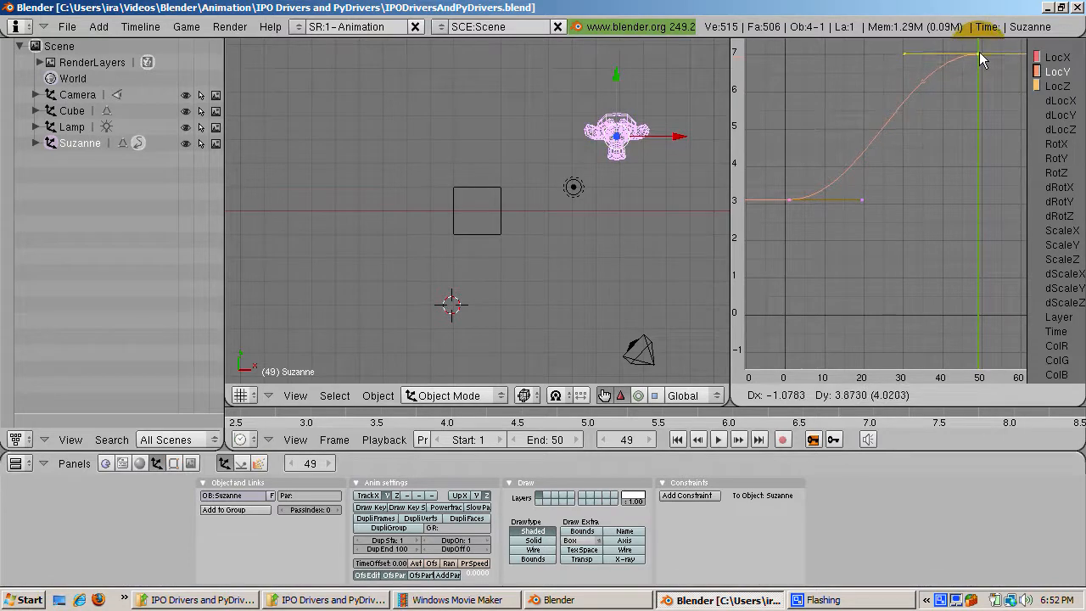
left_click(979, 53)
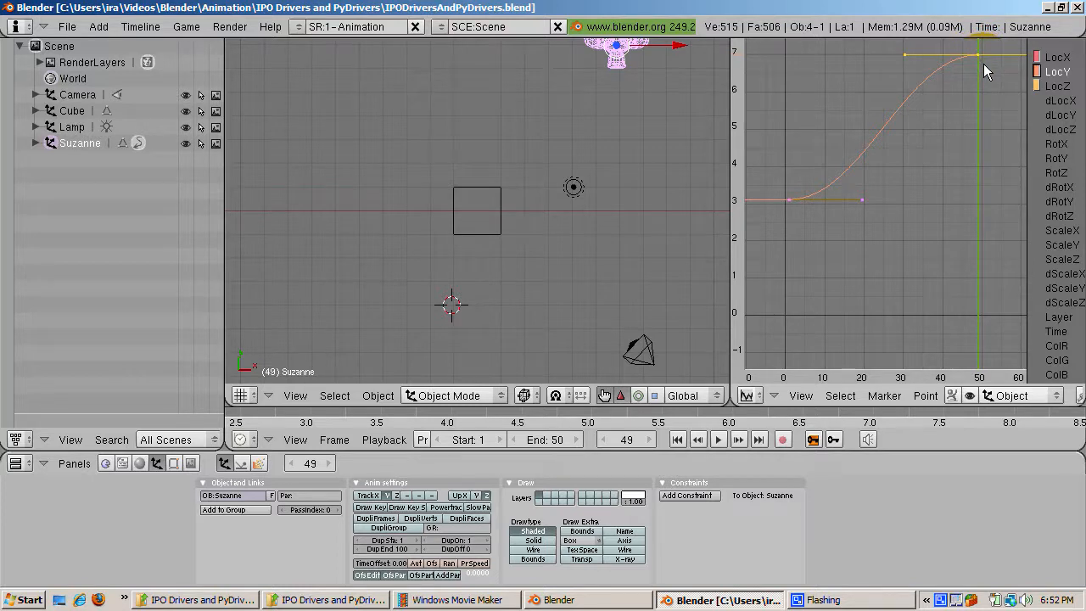
key("alt+a")
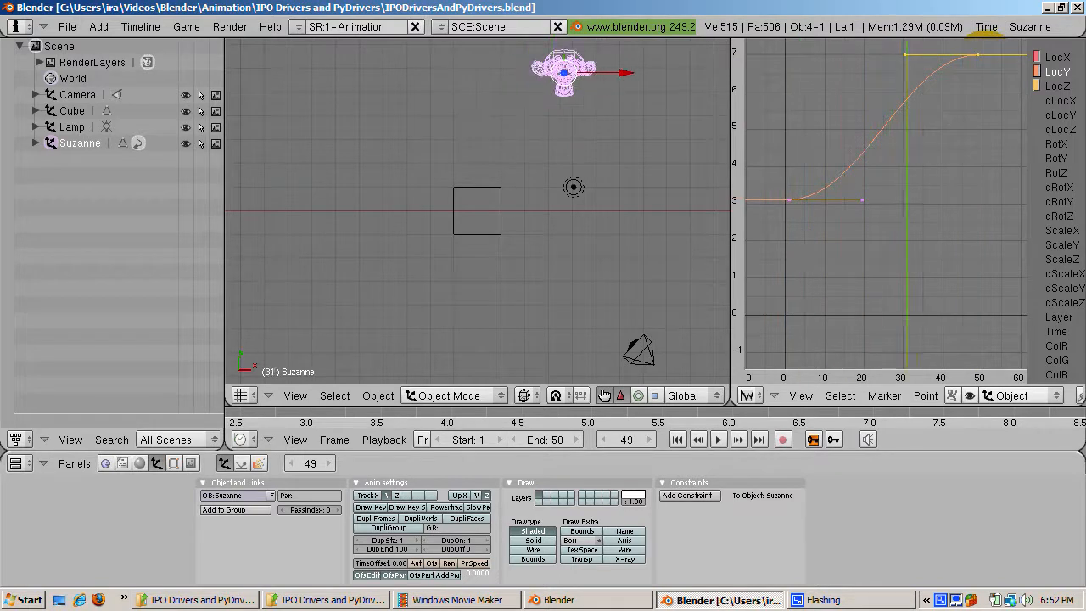
key("Escape")
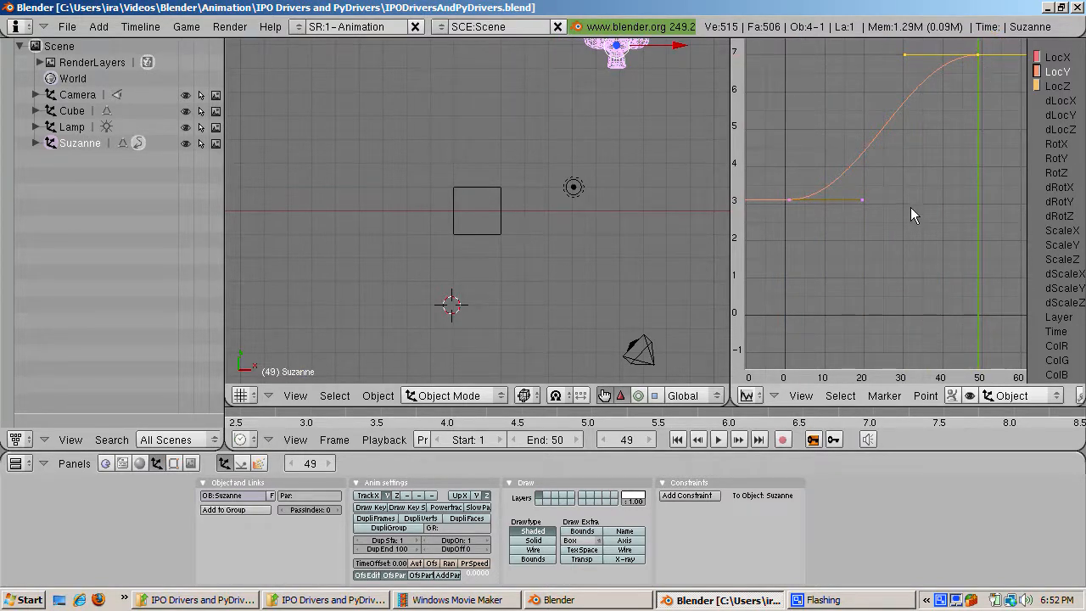
Display only Suzanne's LocZ curve and switch the 3D viewport to front view
left_click(1052, 87)
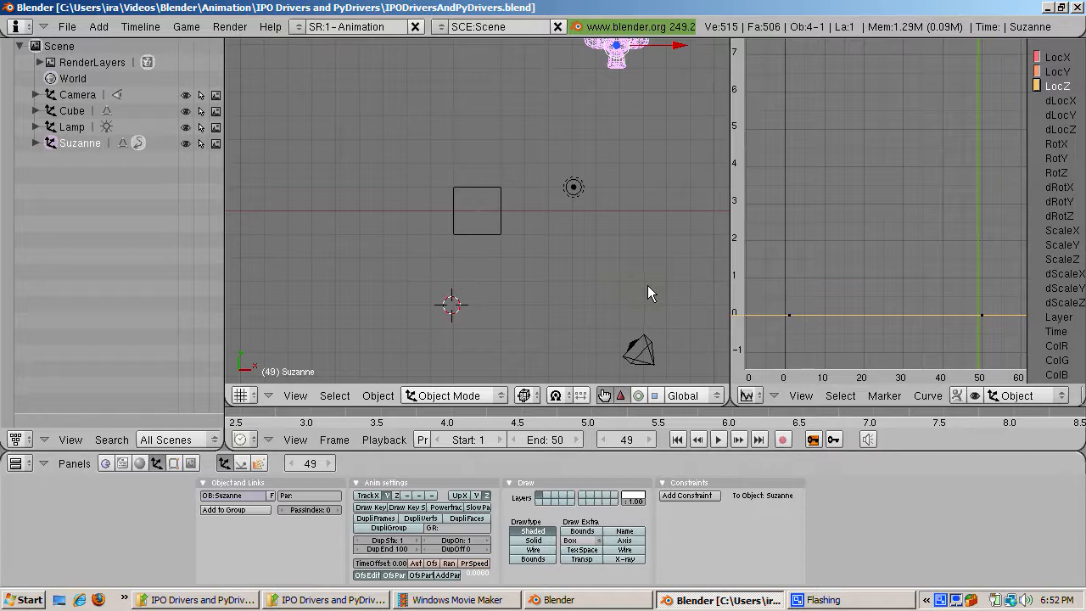
left_click(647, 286)
key("KP_1")
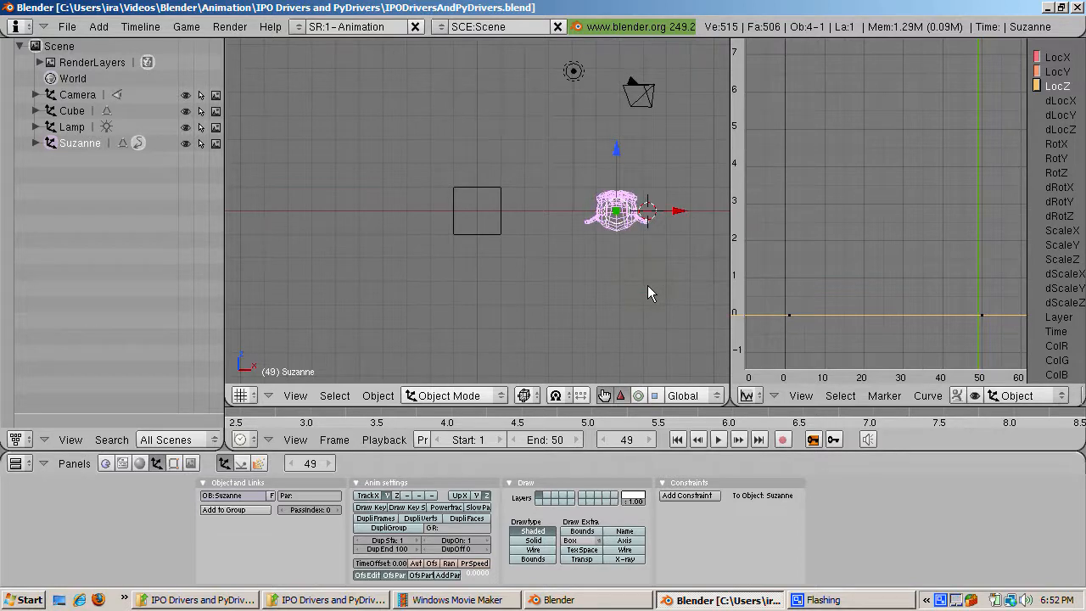
scroll(647, 286, "down", 2)
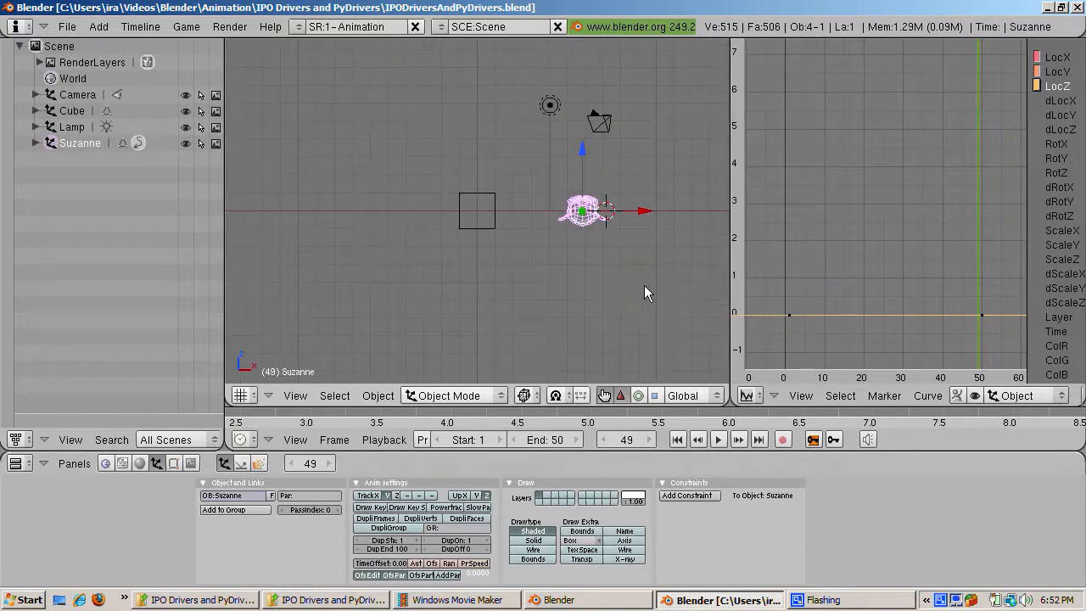
Add a control point to the LocZ curve, move it up about 3.03 near frame 20, and play the animation
left_click(864, 316)
key("a")
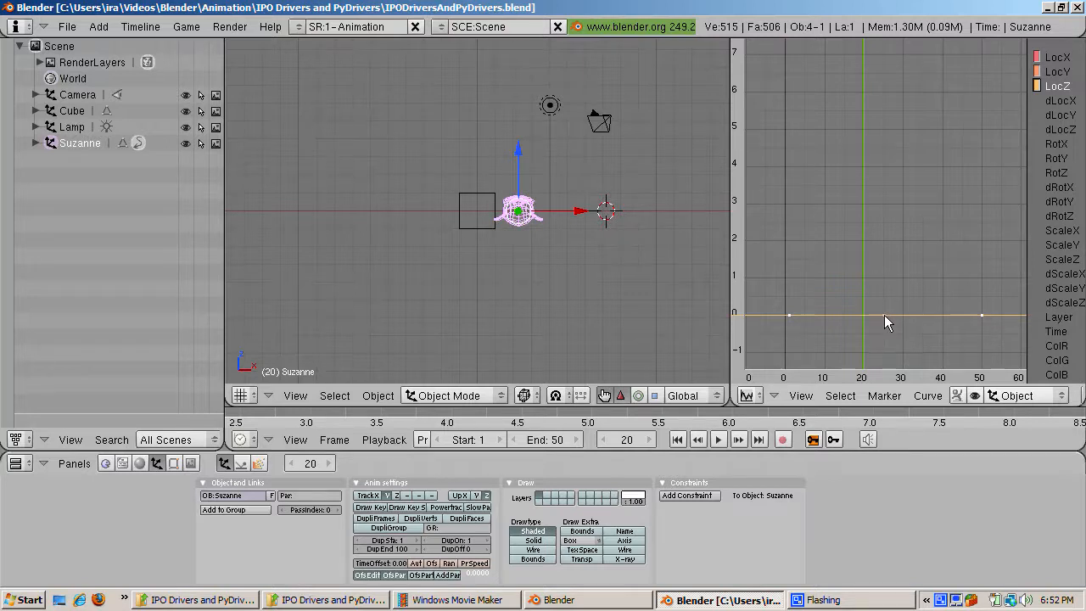
left_click(883, 315, "ctrl")
key("g")
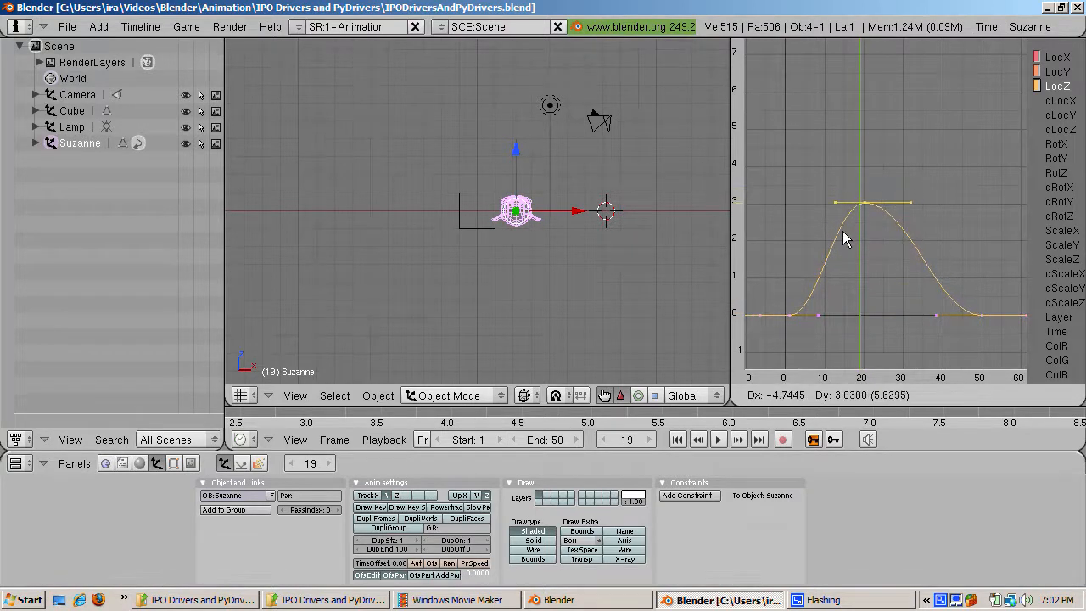
left_click(844, 240)
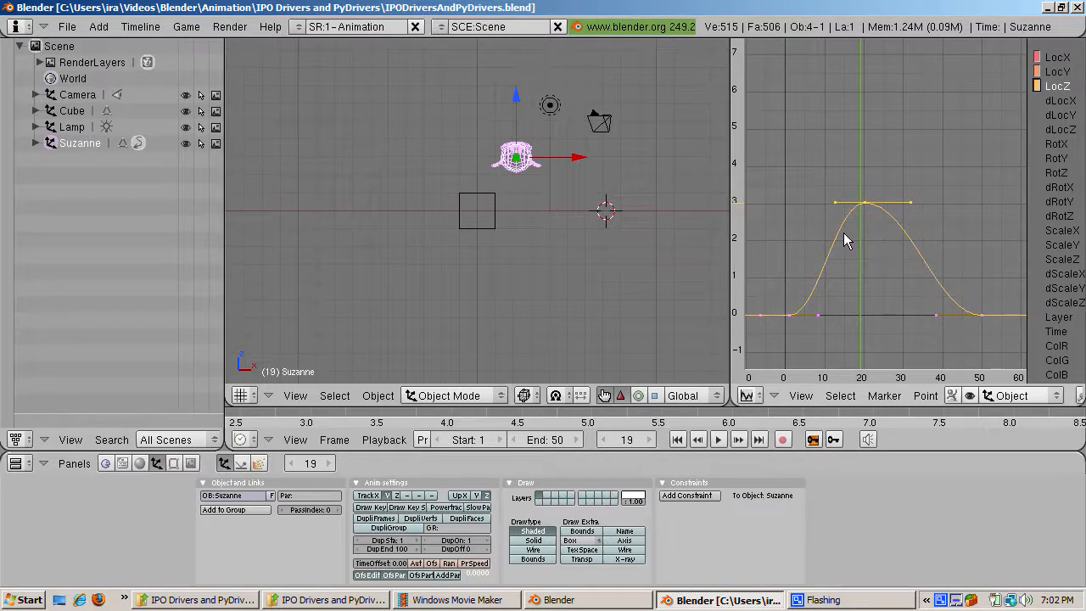
key("alt+a")
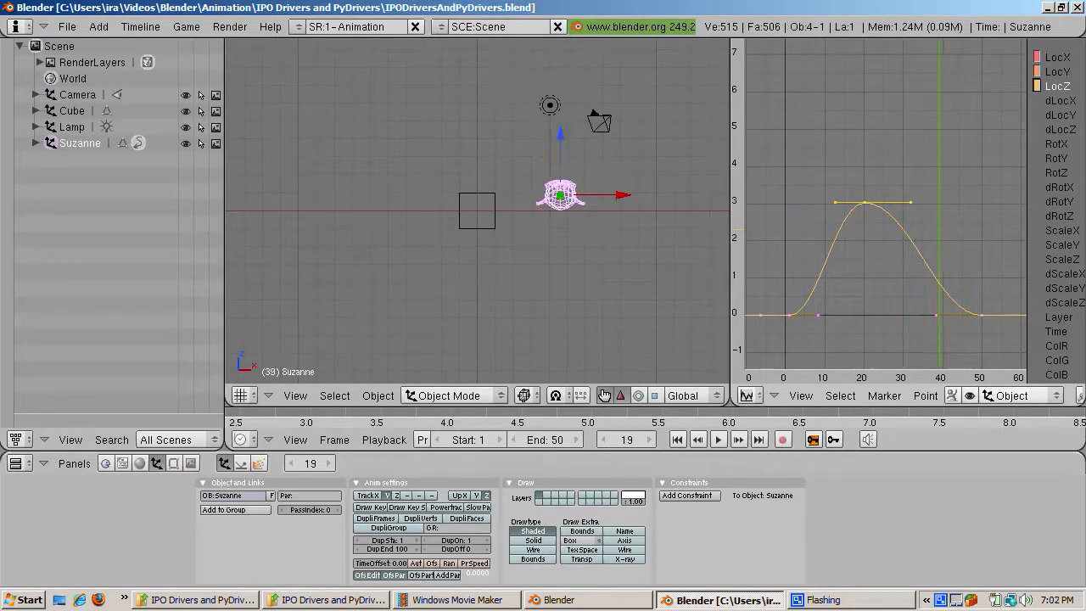
key("Escape")
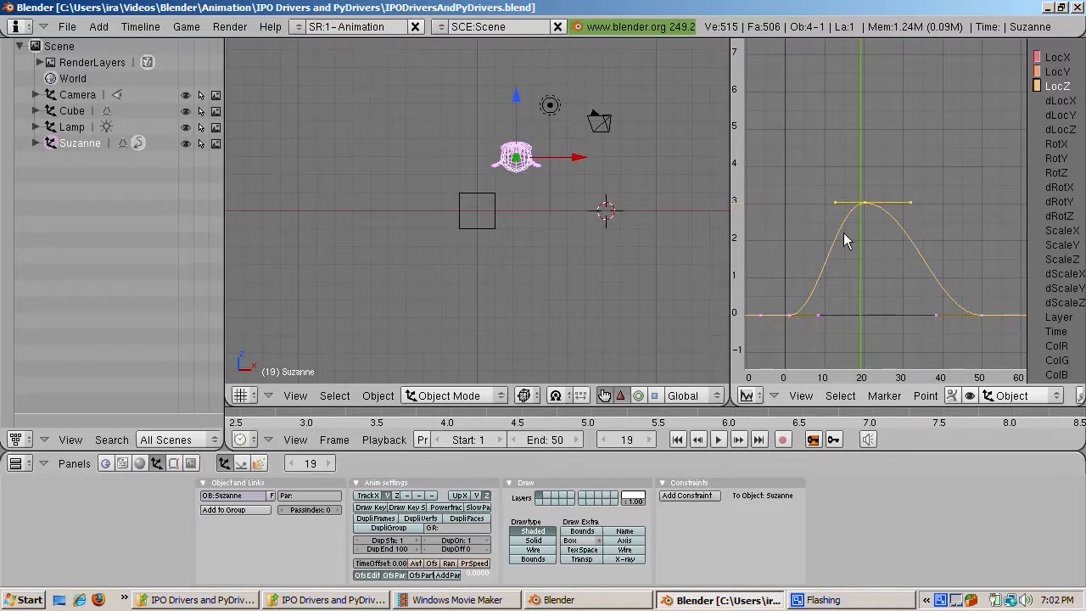
Play the animation in front view, and display Suzanne's LocX and LocY curves together with her LocZ curve
key("alt+a")
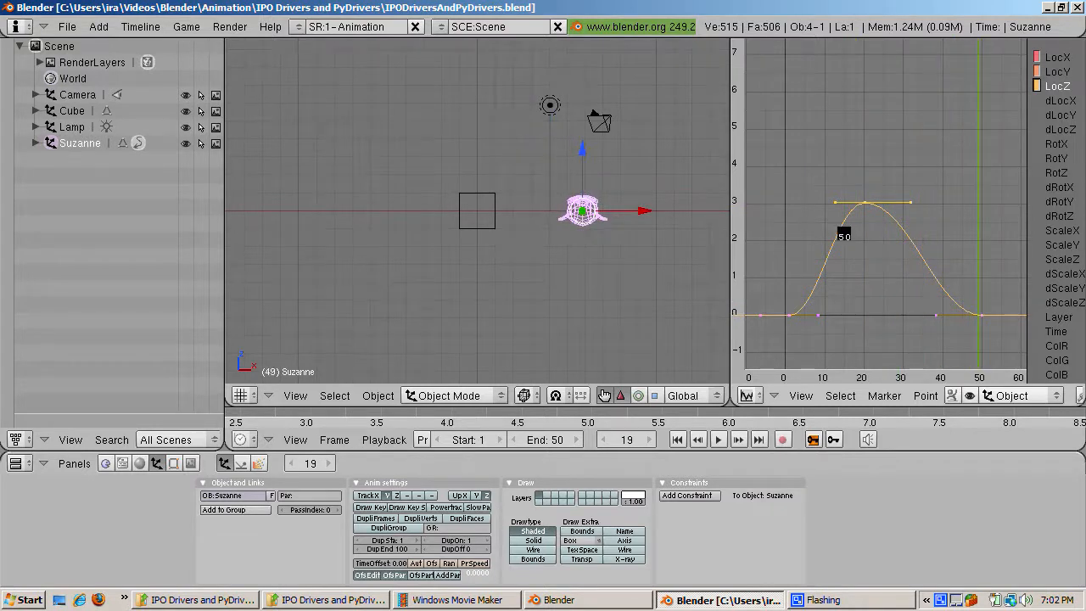
key("Escape")
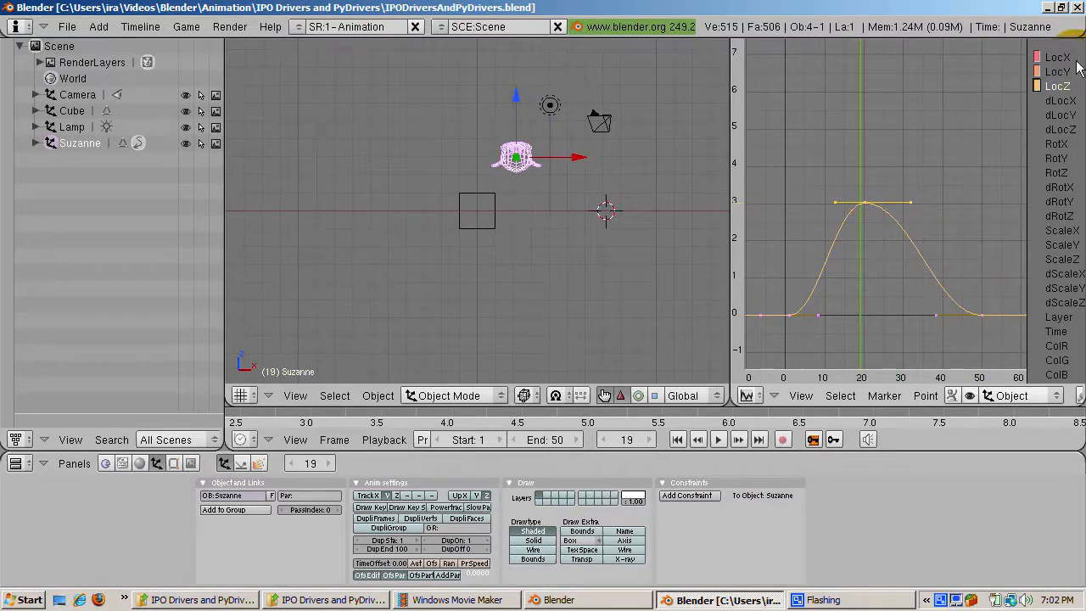
left_click(1057, 57, "shift")
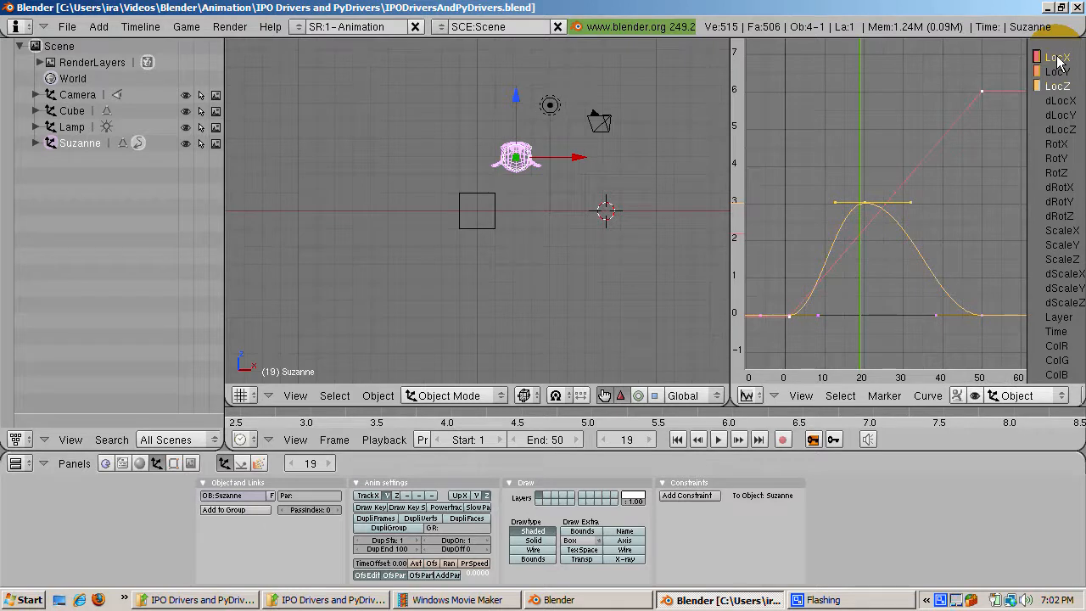
left_click(1053, 73, "shift")
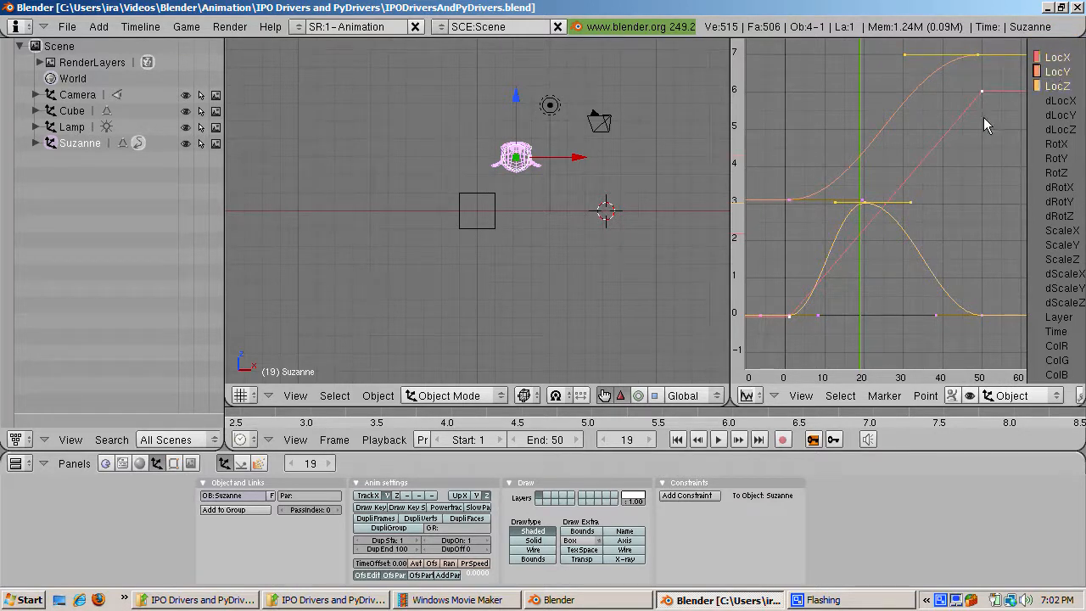
Select the cube, make its LocX channel active in the IPO editor, and move the current frame to 18
right_click(492, 223)
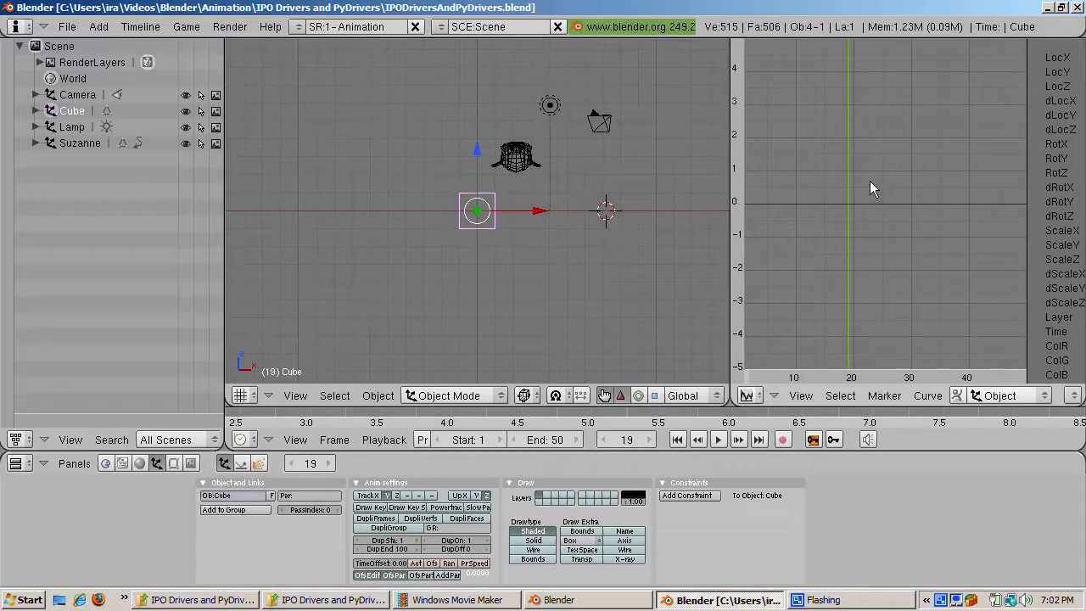
key("Right")
key("Right")
key("Right")
key("Right")
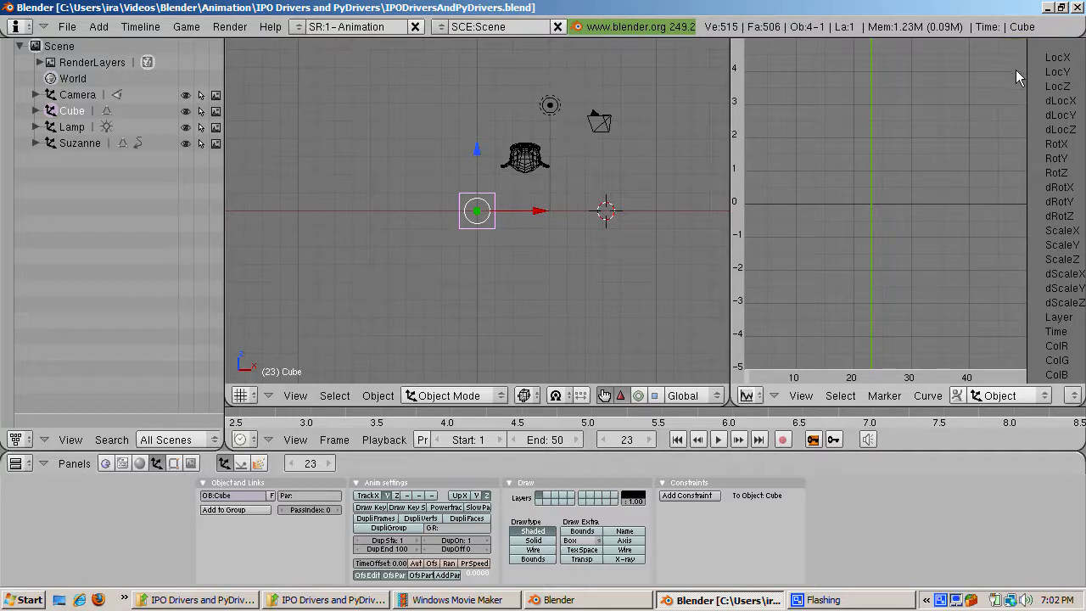
left_click(1052, 60)
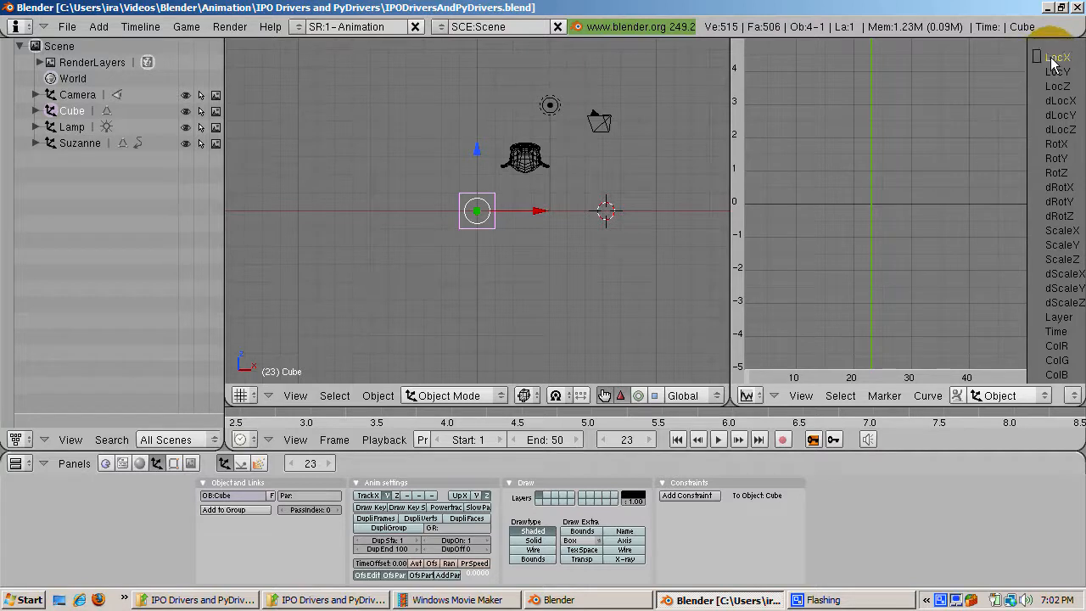
left_click(842, 140)
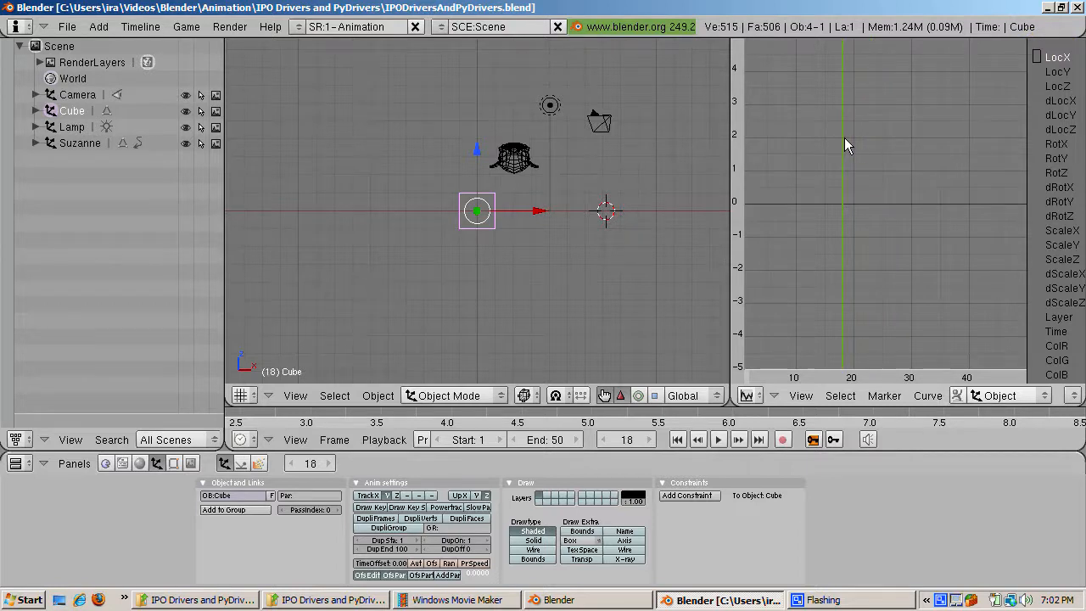
Add a driver to the cube's LocX channel with Suzanne's Loc X as the driving channel, and play the animation
key("n")
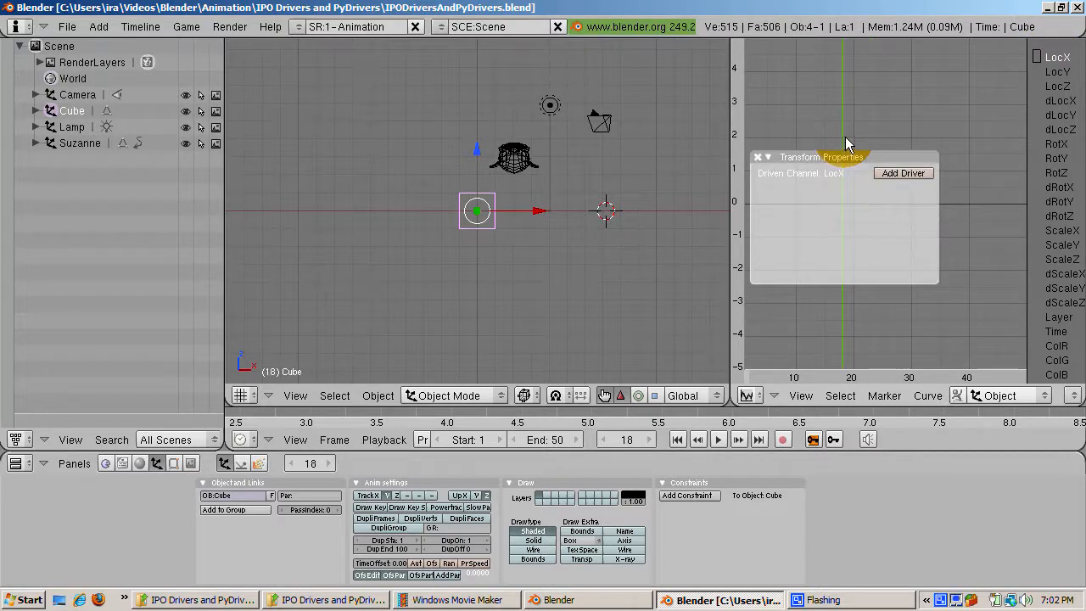
left_click(901, 173)
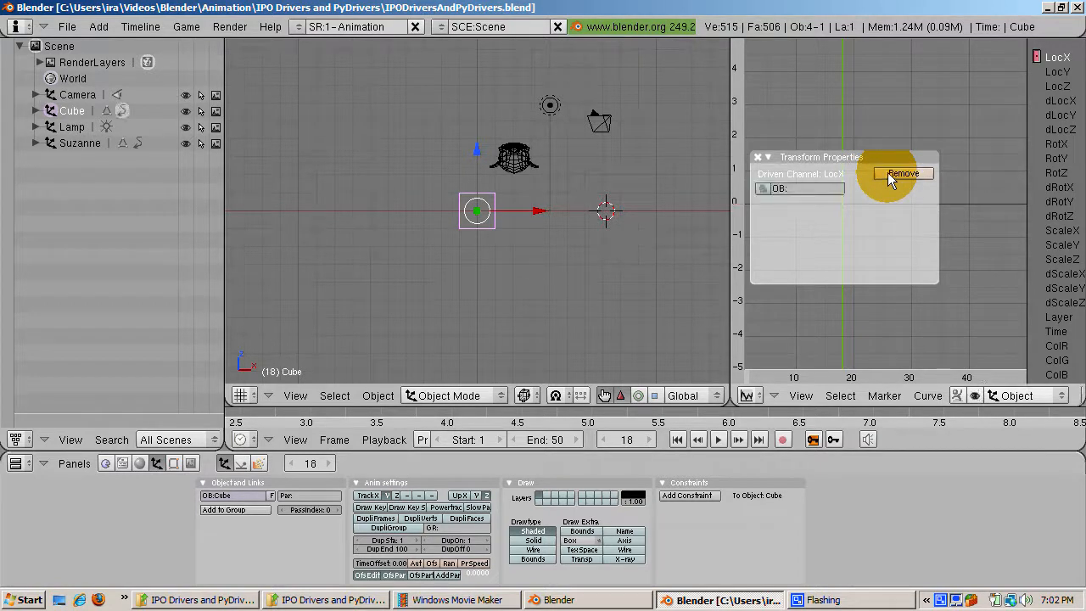
left_click(802, 191)
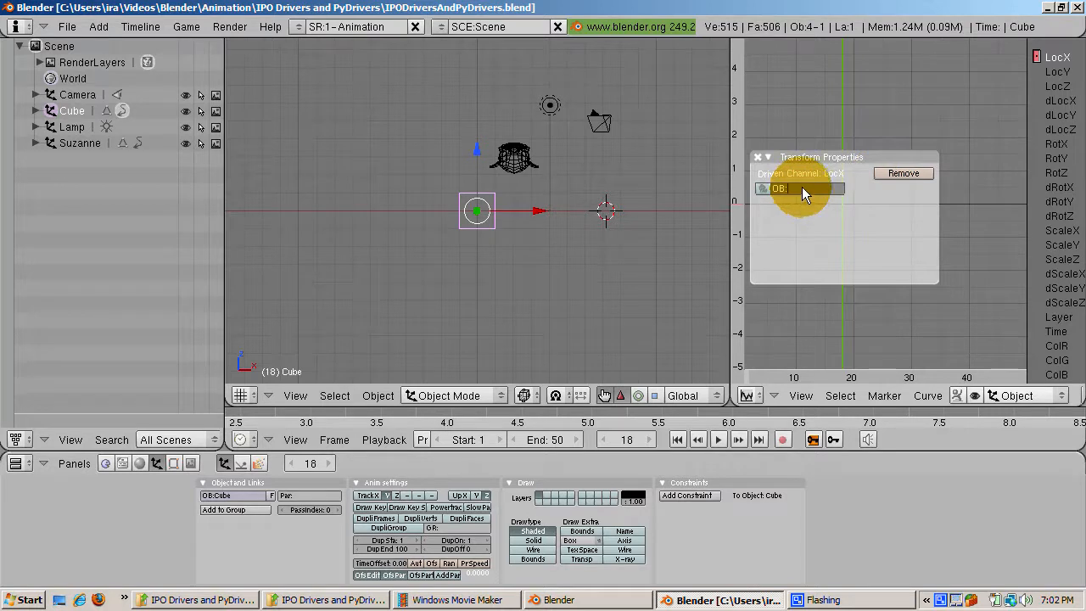
type("Suzanne")
key("Return")
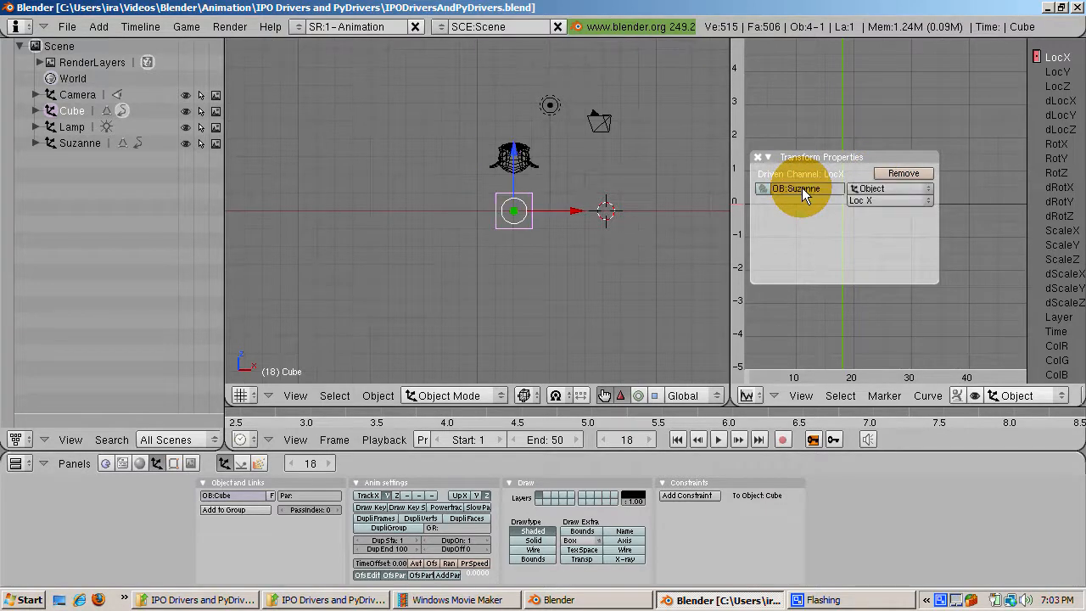
left_click(873, 201)
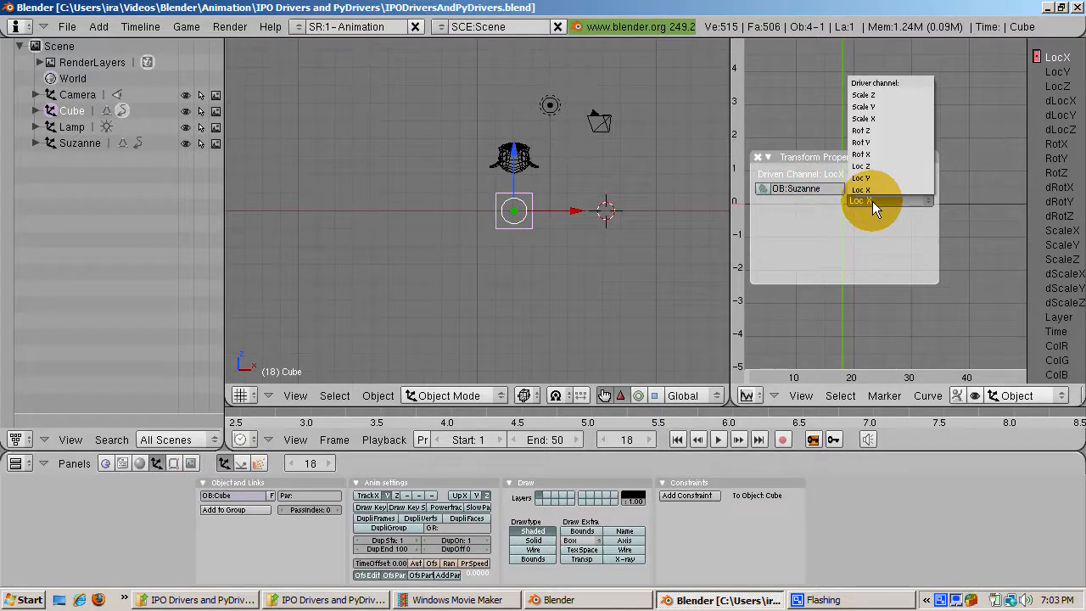
left_click(871, 203)
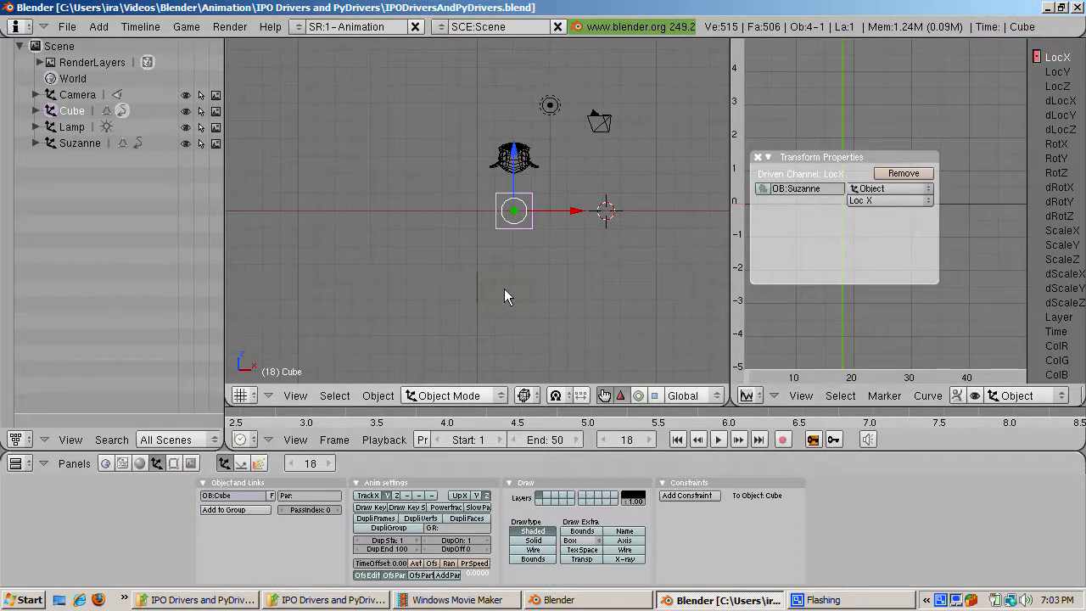
key("alt+a")
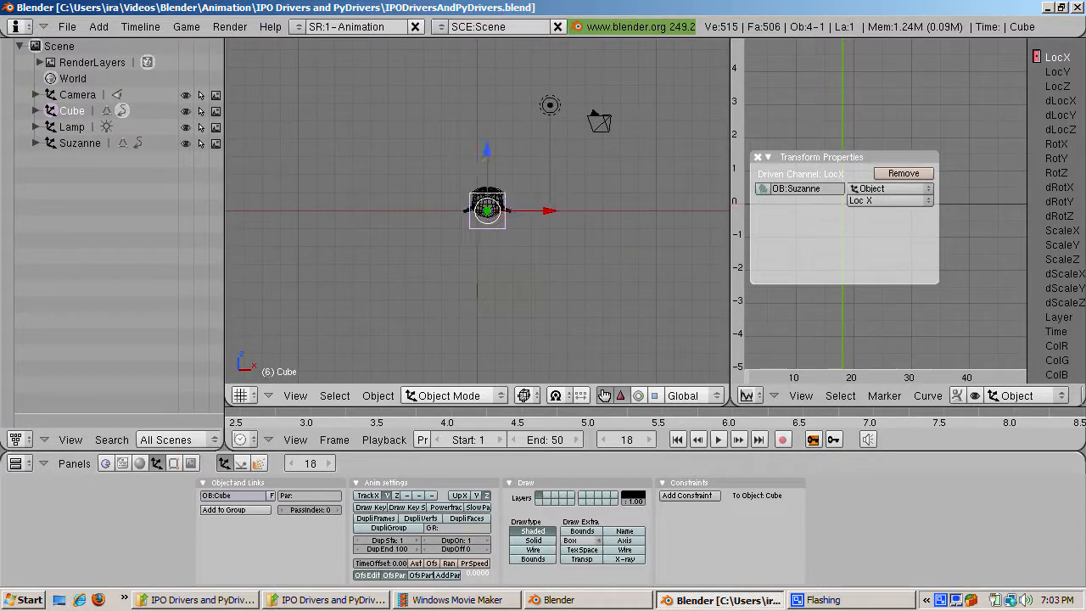
key("Escape")
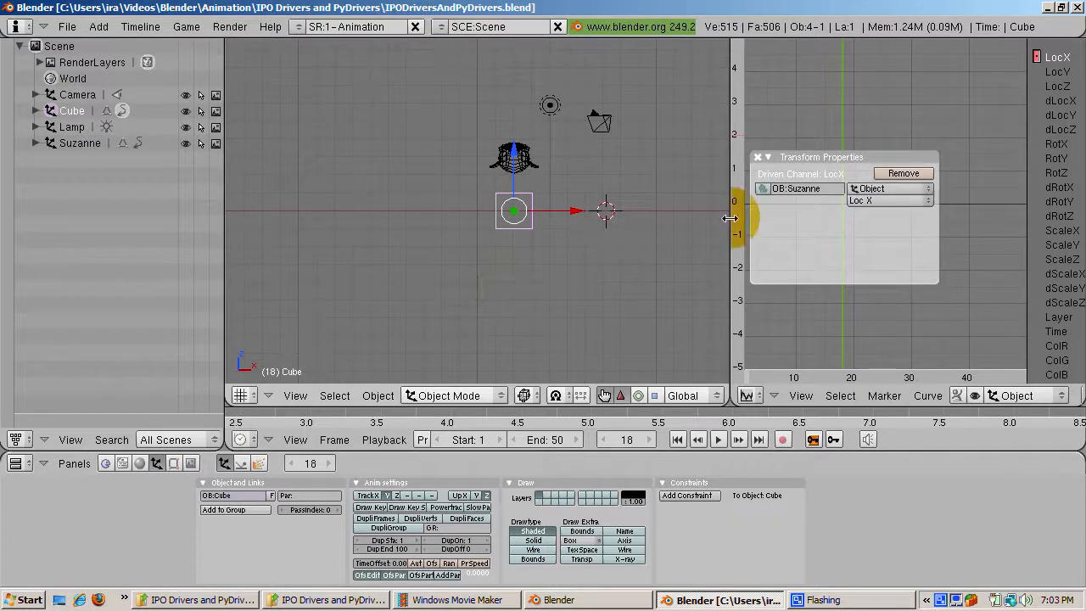
Switch the cube's LocX driver to a Python expression and enter ob("Suzanne").LocX/2
left_click(767, 191)
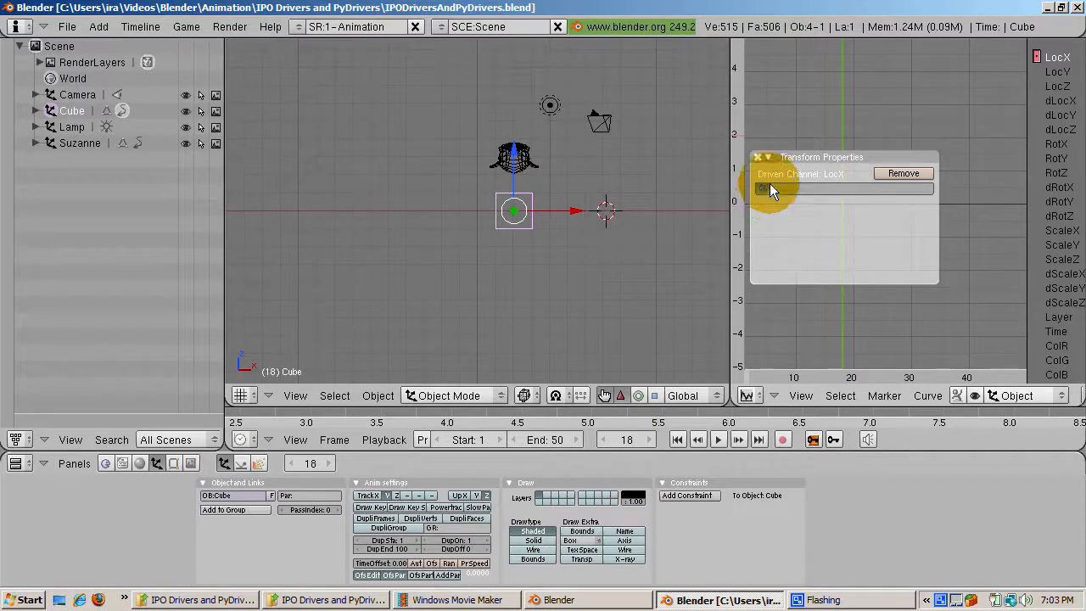
left_click(778, 182)
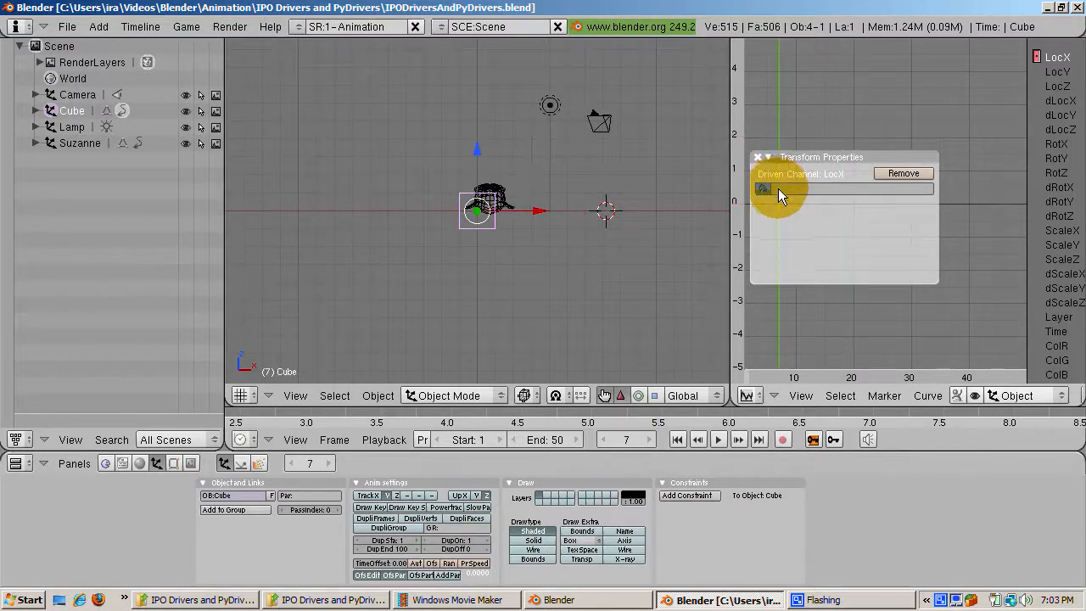
left_click(774, 188)
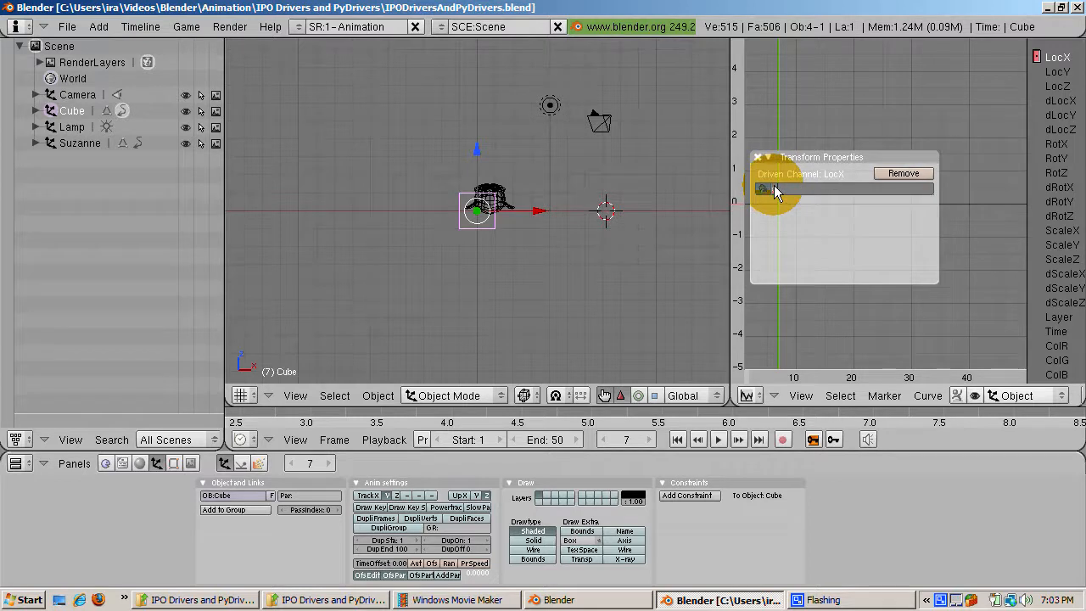
type("ob(\"Suzanne\").Loc")
type("X/2")
key("Return")
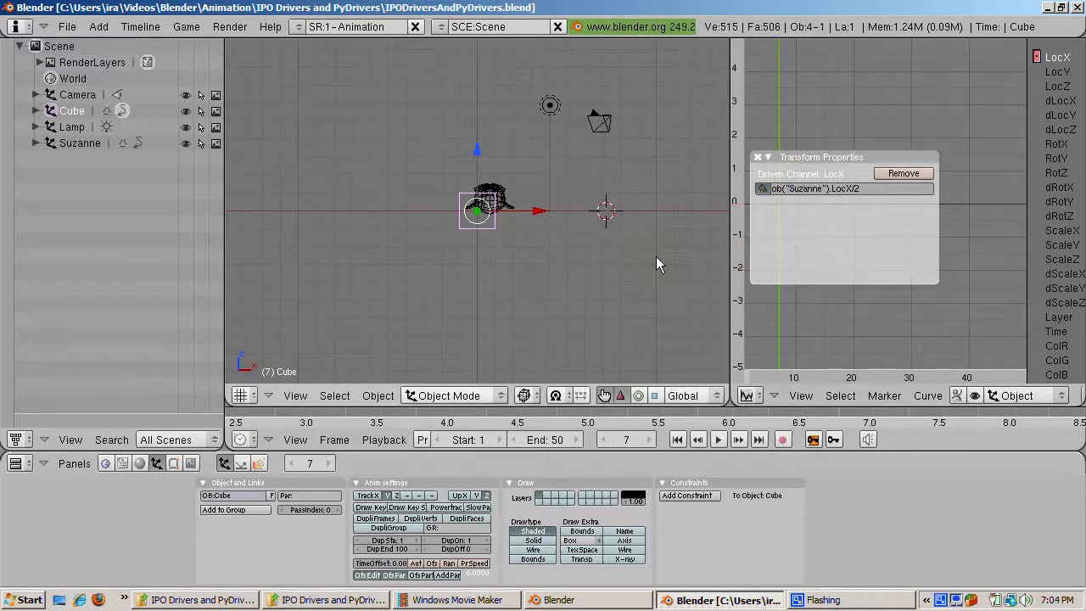
Play the animation in front view, switch the 3D viewport to top view, and play it again
key("alt+a")
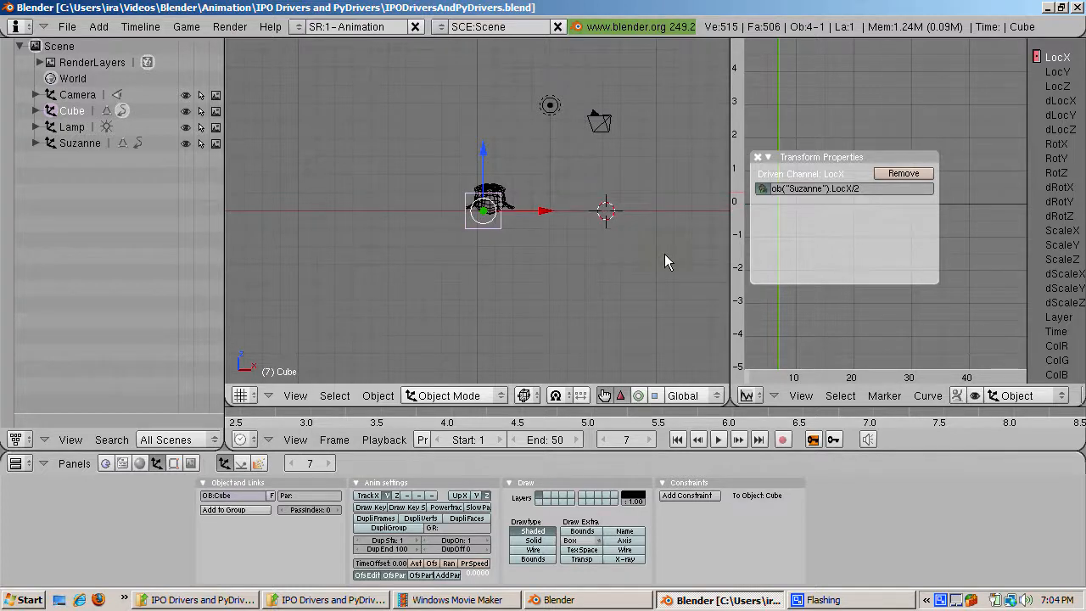
key("KP_7")
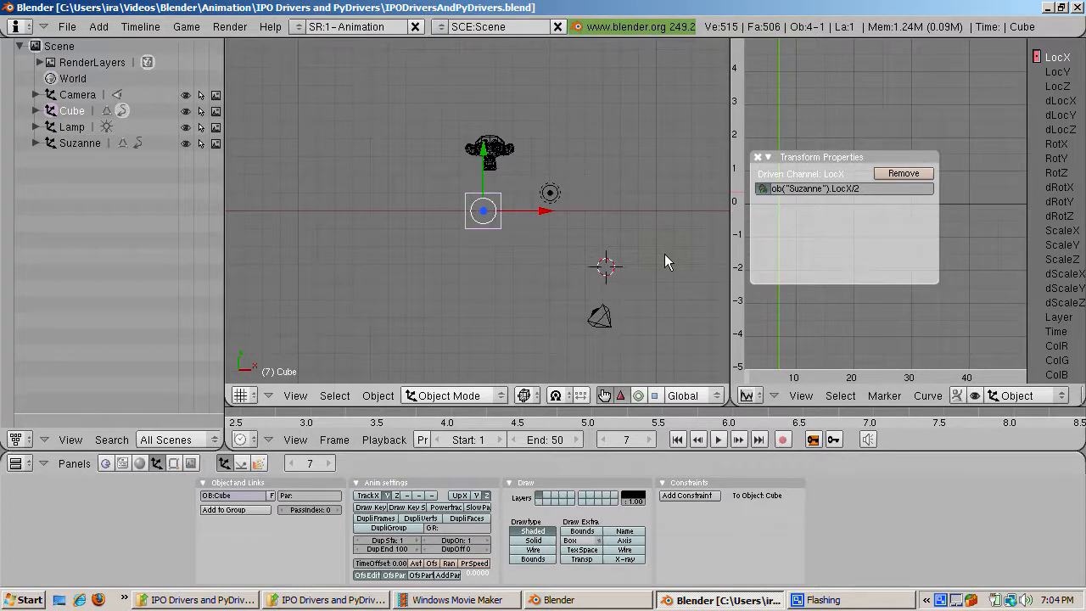
key("alt+a")
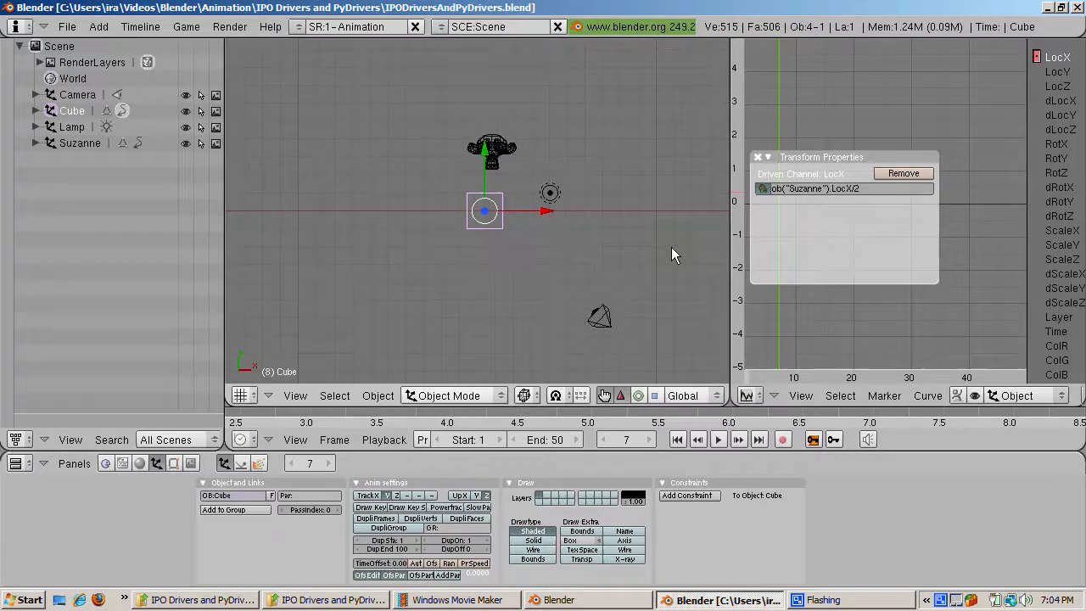